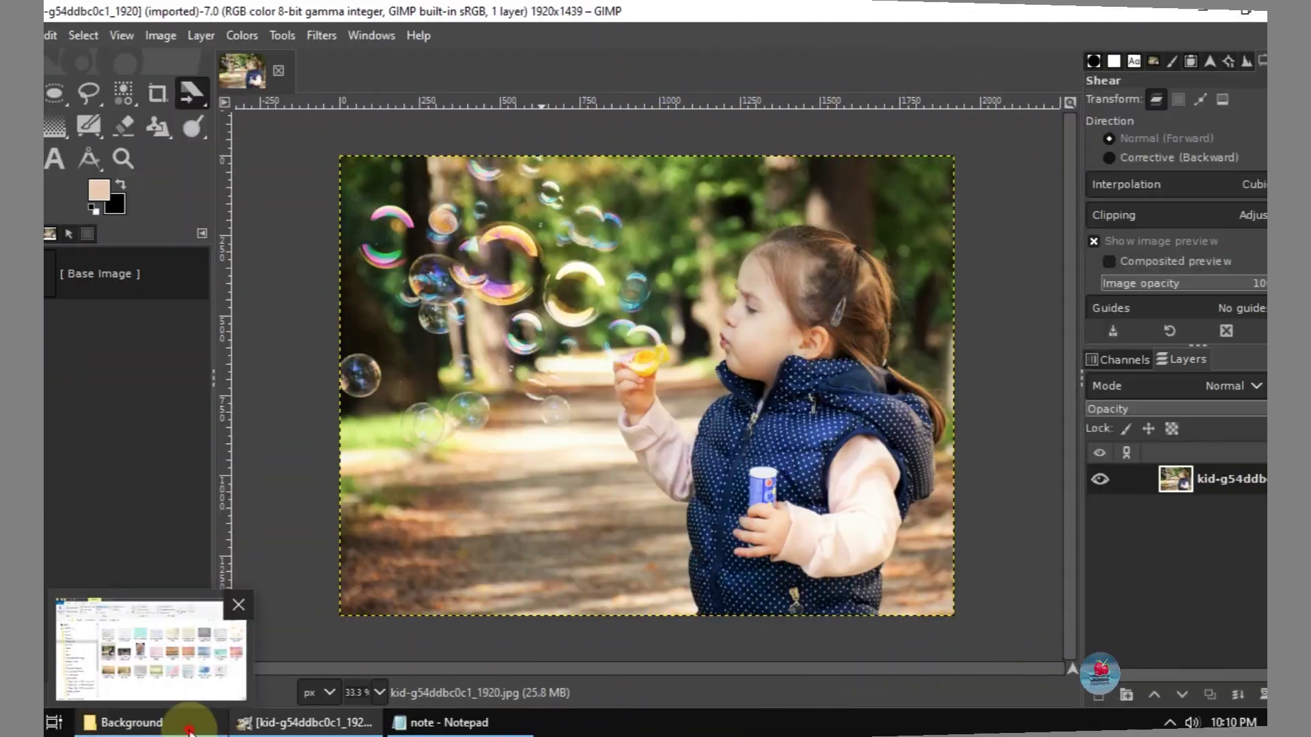
Browse the Background sample-photo folder, then bring forward GIMP showing kid-g54ddbc0c1_1920.jpg.
{"action": "left_click", "coordinate": [190, 727]}
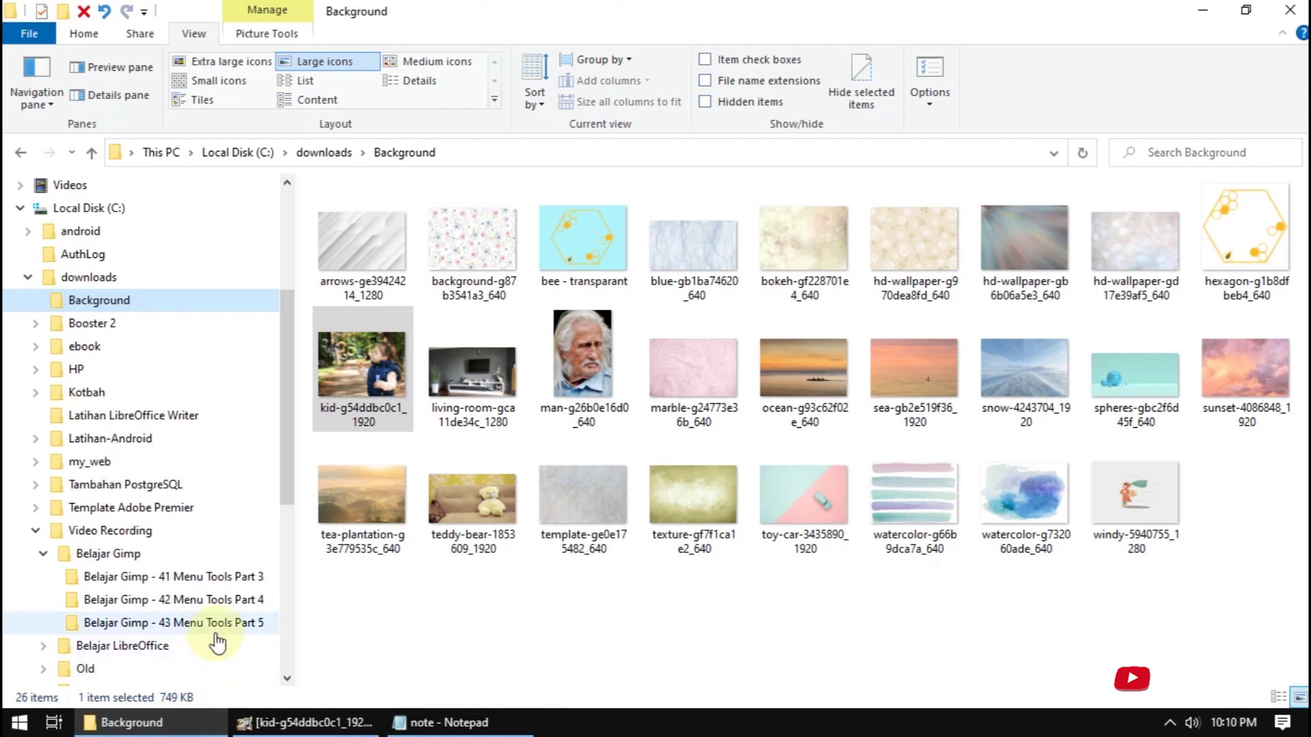
{"action": "left_click", "coordinate": [307, 722]}
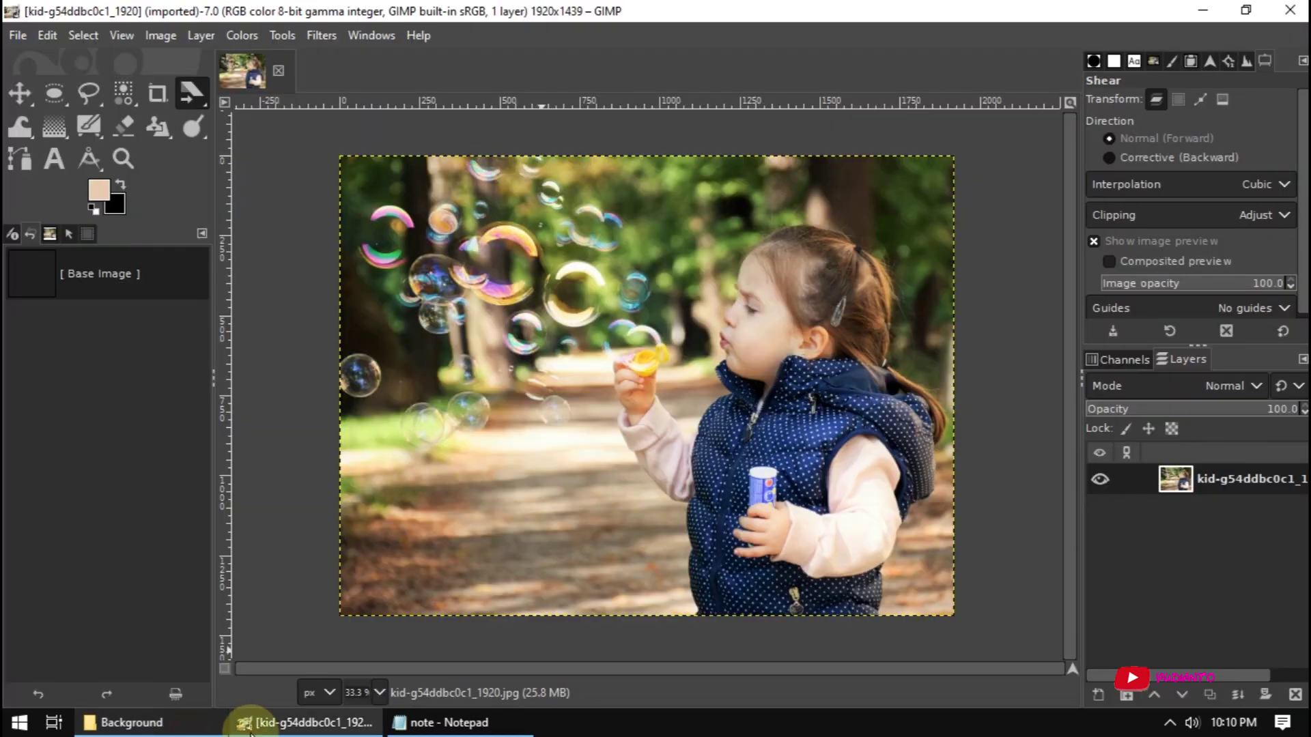
Compare the Notepad checklist with GIMP's Transform Tools list, then close the kid photo.
{"action": "left_click", "coordinate": [423, 725]}
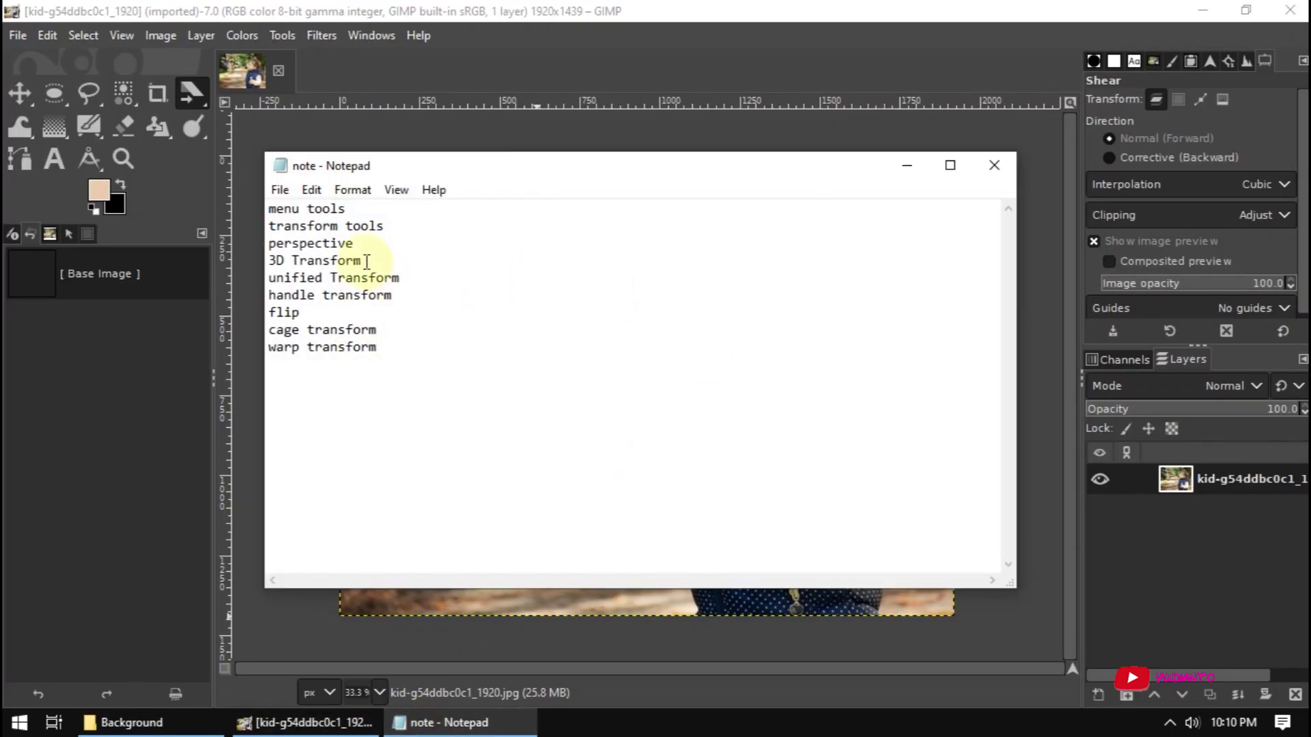
{"action": "left_click", "coordinate": [292, 62]}
{"action": "left_click", "coordinate": [282, 35]}
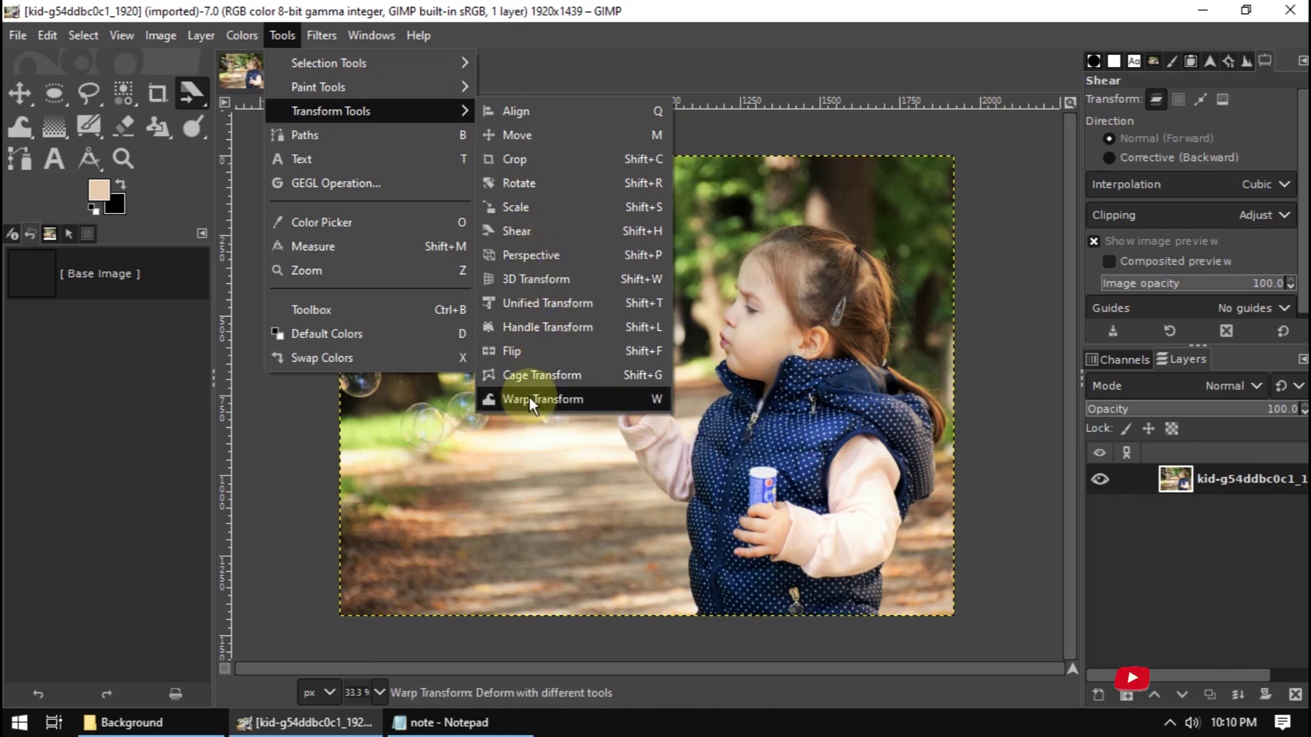
{"action": "left_click", "coordinate": [727, 16]}
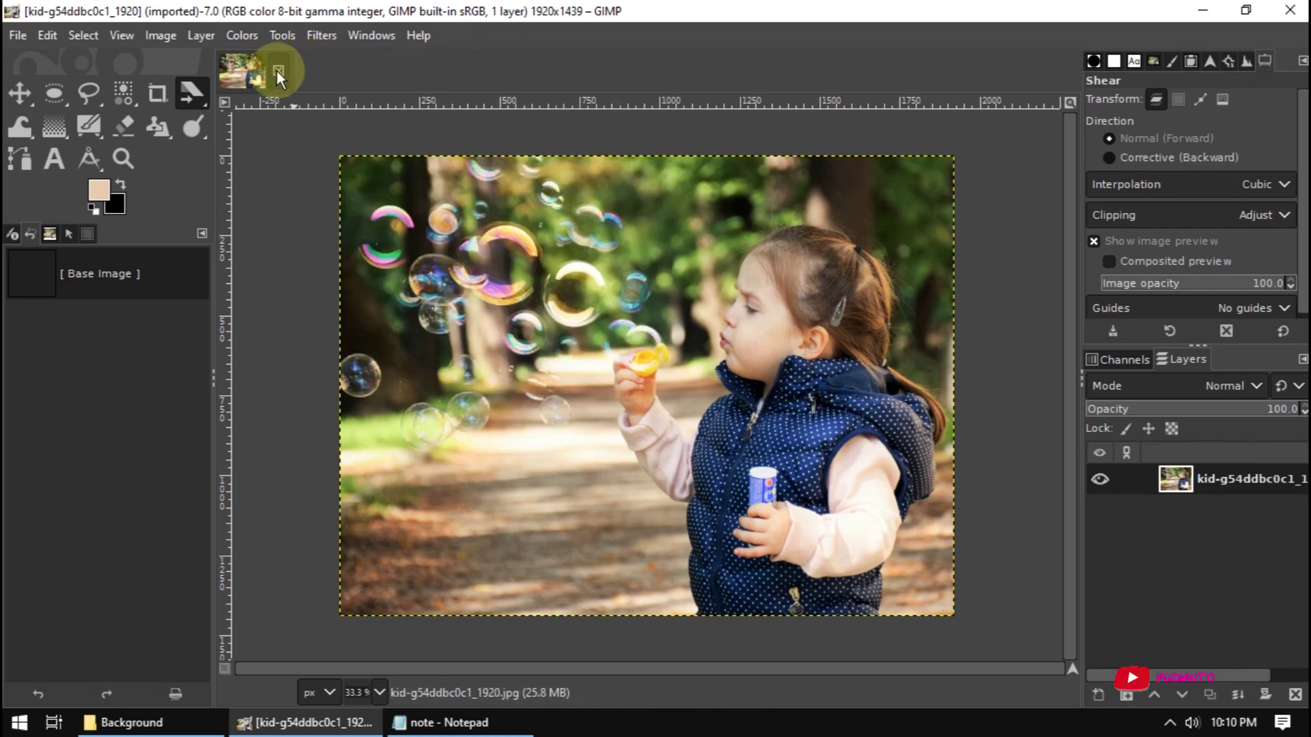
{"action": "left_click", "coordinate": [277, 71]}
Open living-room-gca11de34c_1280 in GIMP from the Background folder.
{"action": "left_click", "coordinate": [134, 722]}
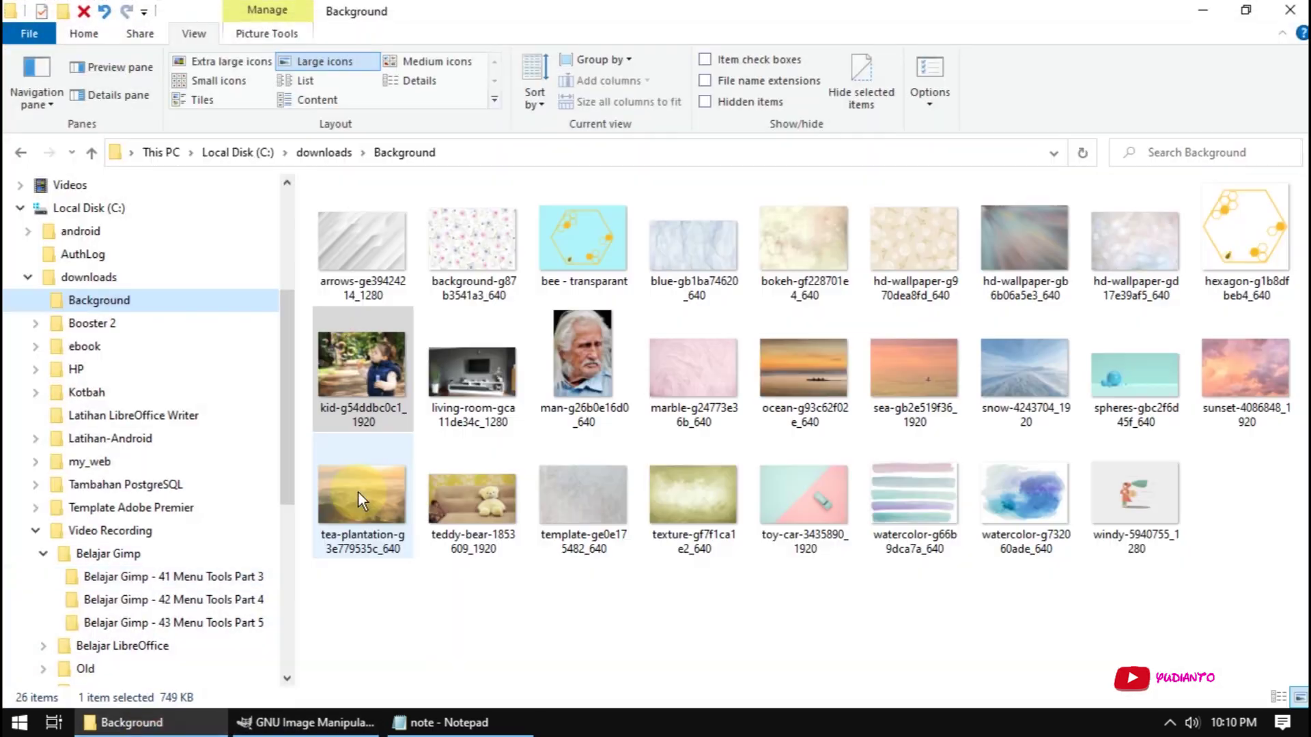
{"action": "double_click", "coordinate": [479, 380]}
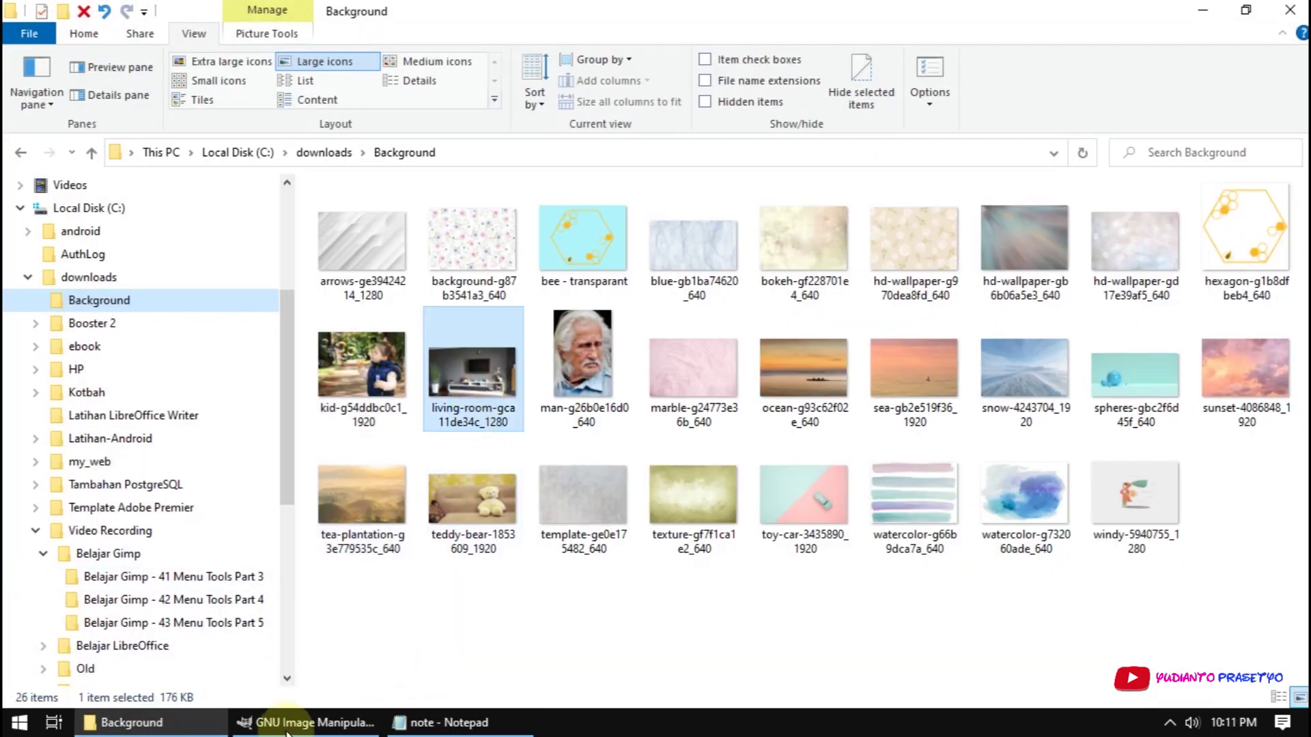
{"action": "left_click", "coordinate": [311, 722]}
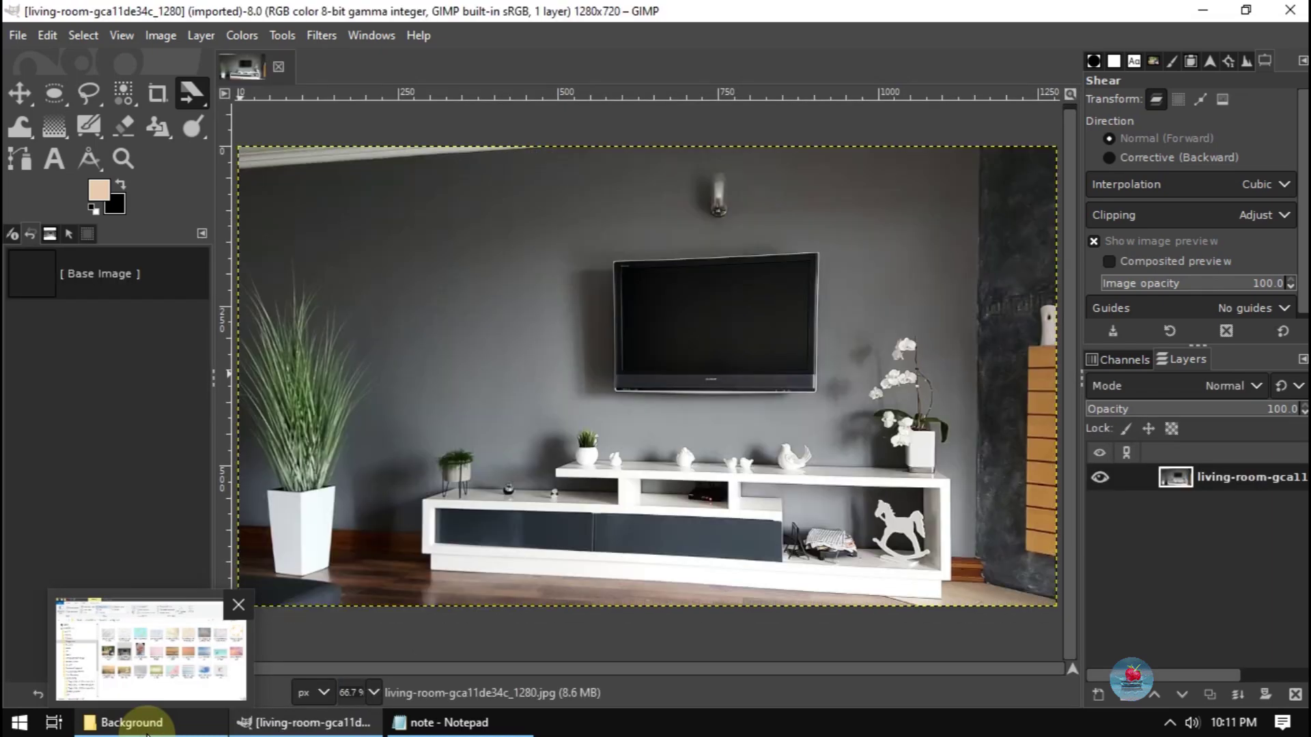
Drag windy-5940755_1280 from File Explorer onto the GIMP canvas as a new layer.
{"action": "left_click", "coordinate": [150, 723]}
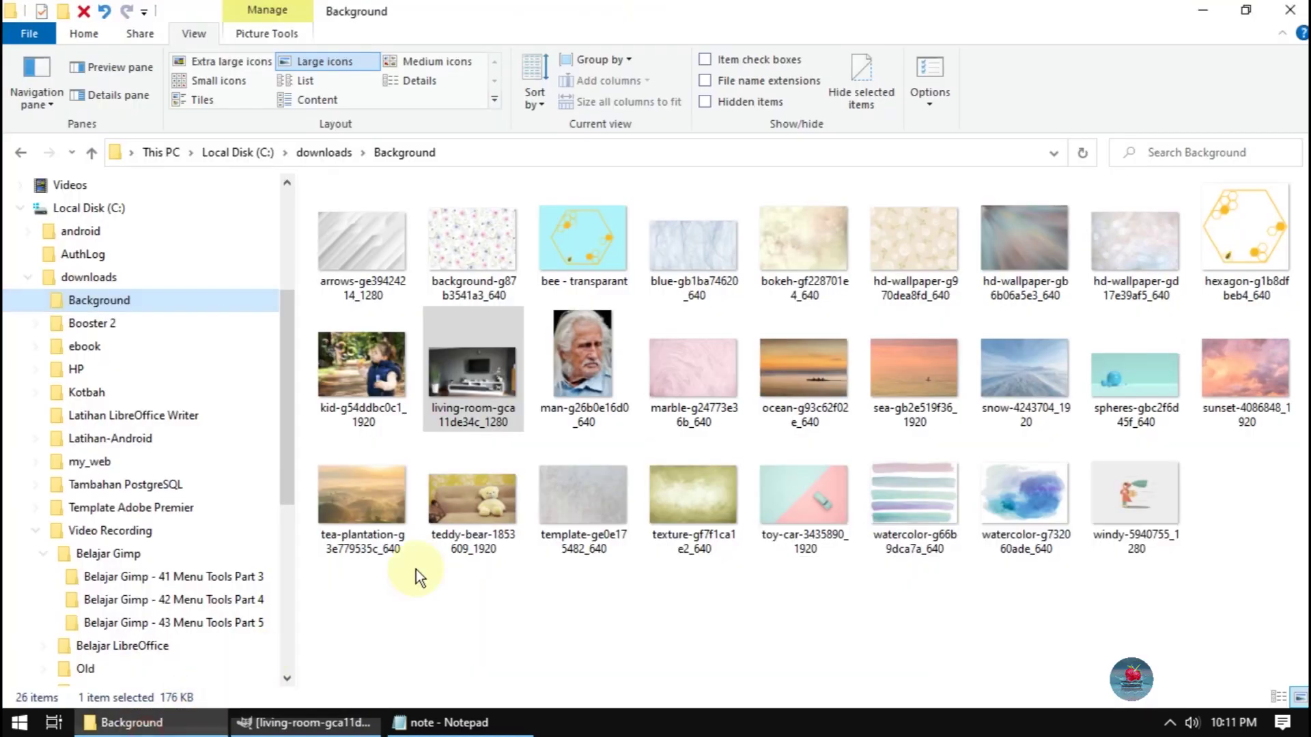
{"action": "left_click", "coordinate": [1127, 492]}
{"action": "left_click", "coordinate": [321, 722]}
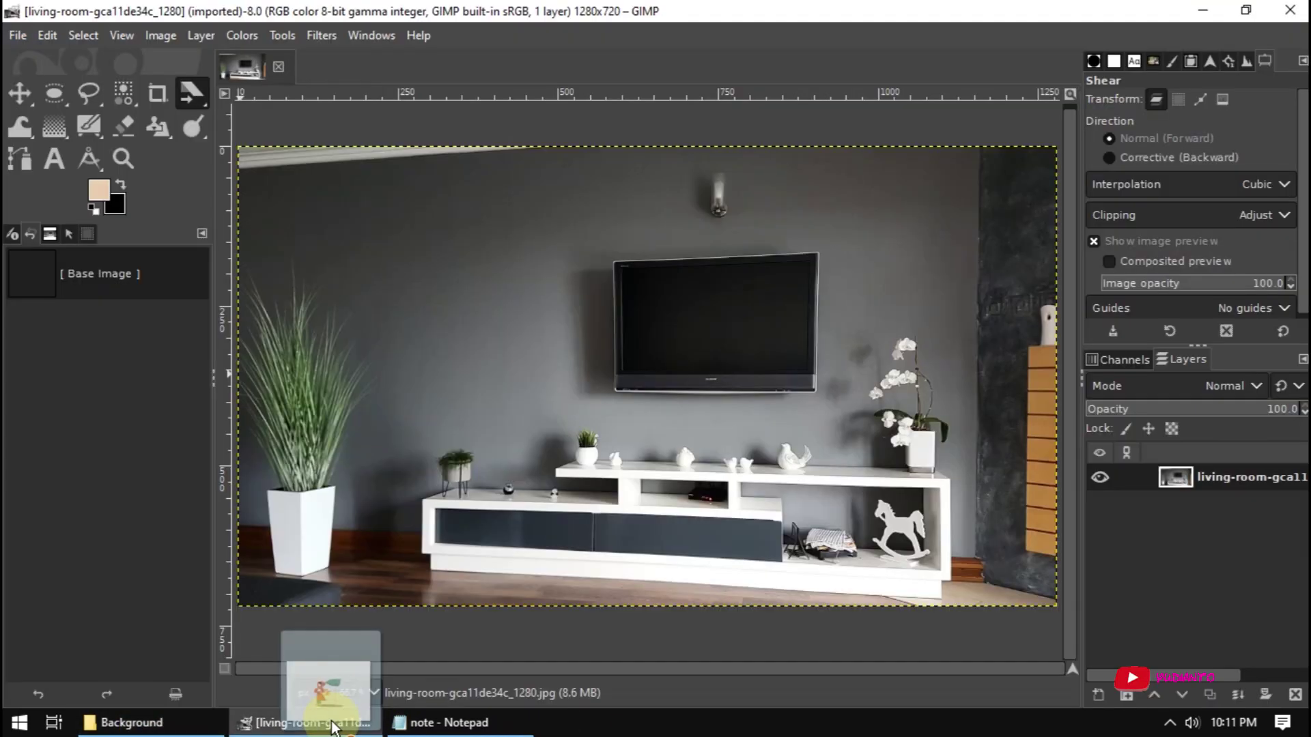
{"action": "left_click_drag", "start_coordinate": [736, 329], "coordinate": [737, 326]}
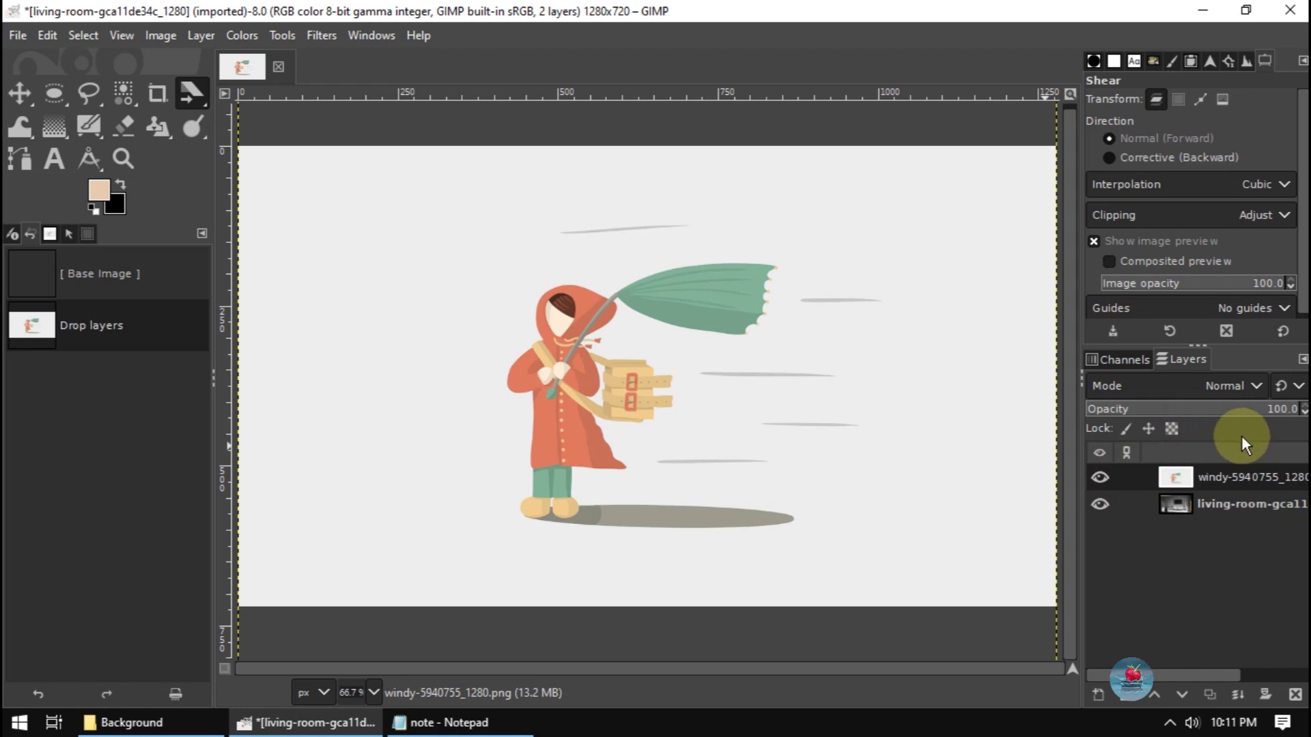
Lower the windy layer's opacity to 39.0 and select the Perspective tool.
{"action": "left_click_drag", "start_coordinate": [1276, 410], "coordinate": [1175, 409]}
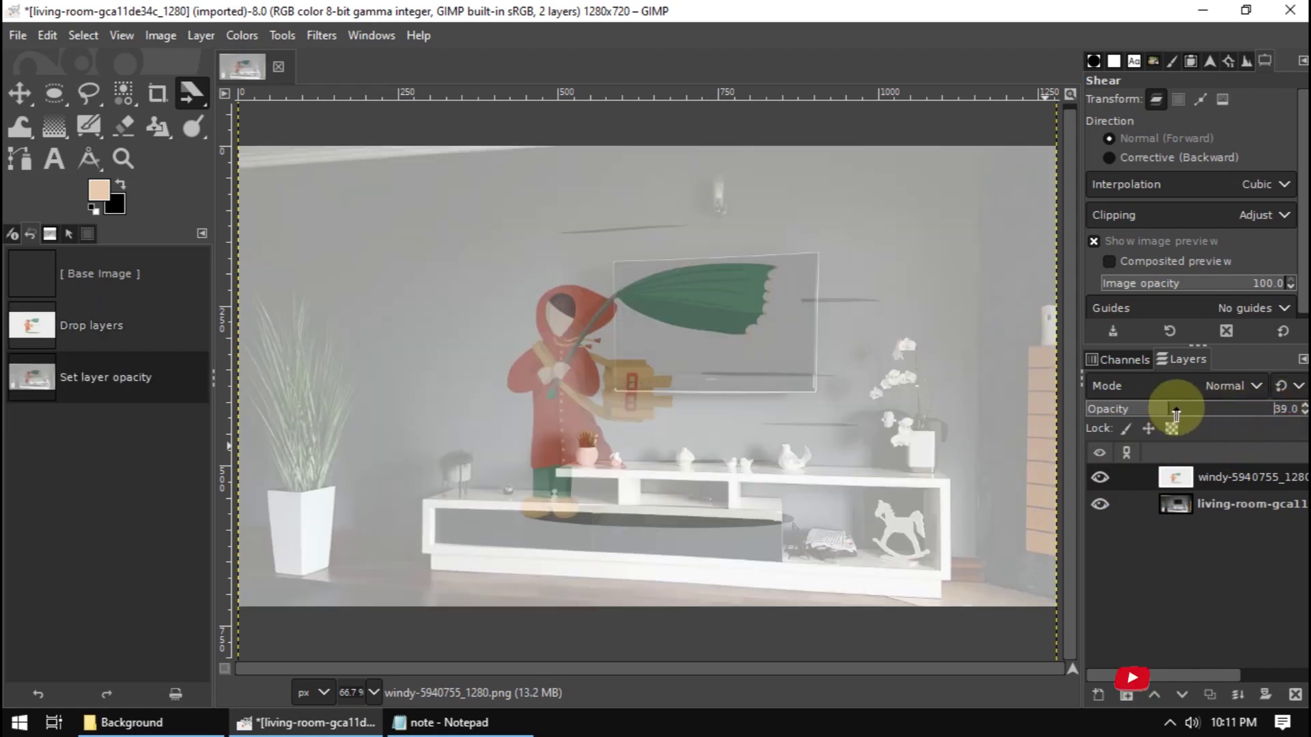
{"action": "left_click", "coordinate": [276, 31]}
{"action": "mouse_move", "coordinate": [317, 88]}
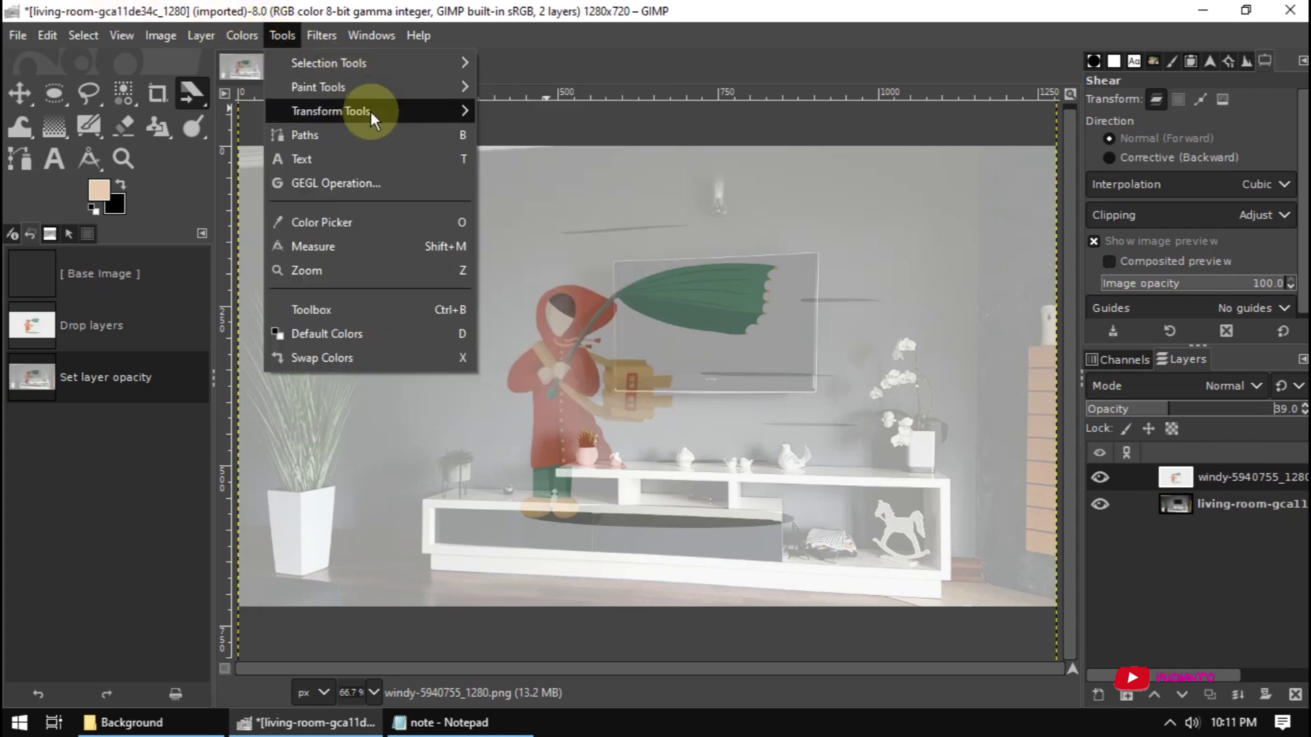
{"action": "mouse_move", "coordinate": [330, 110]}
{"action": "left_click", "coordinate": [531, 254]}
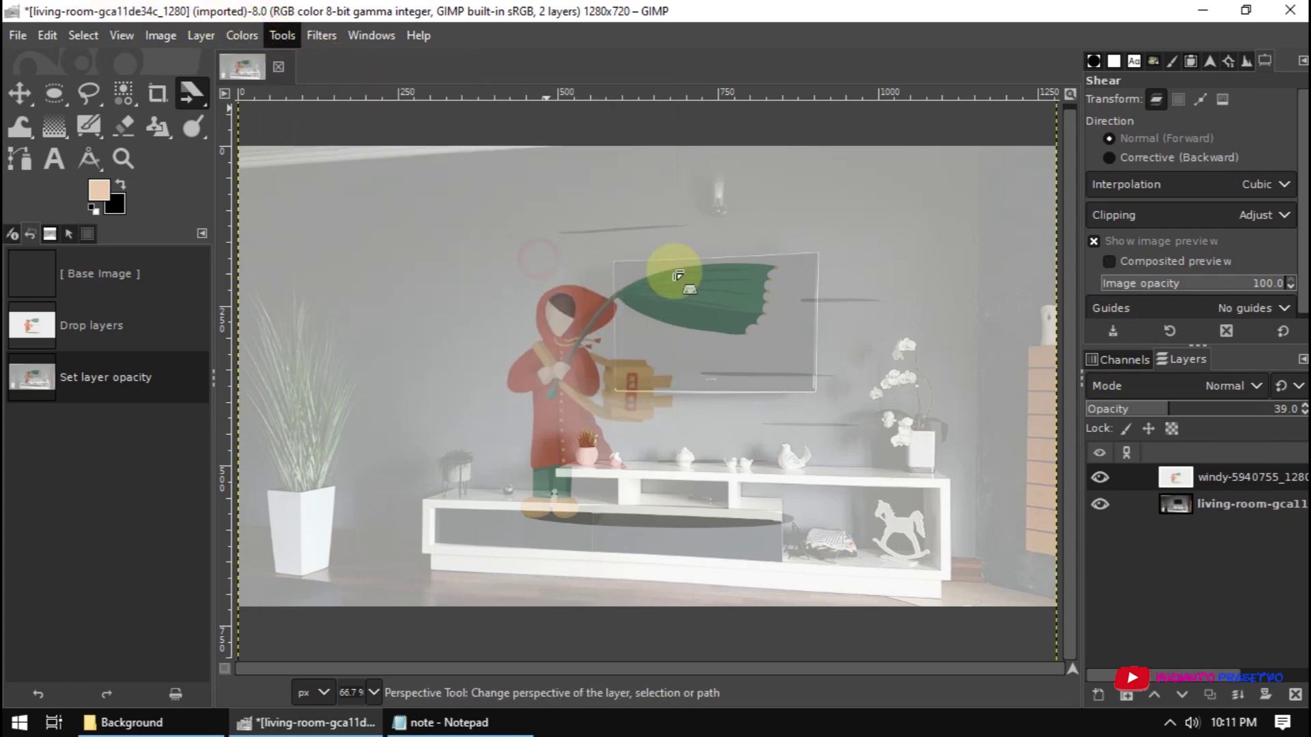
Pin the windy illustration's four corners onto the TV screen's corners and apply the perspective.
{"action": "left_click", "coordinate": [468, 225]}
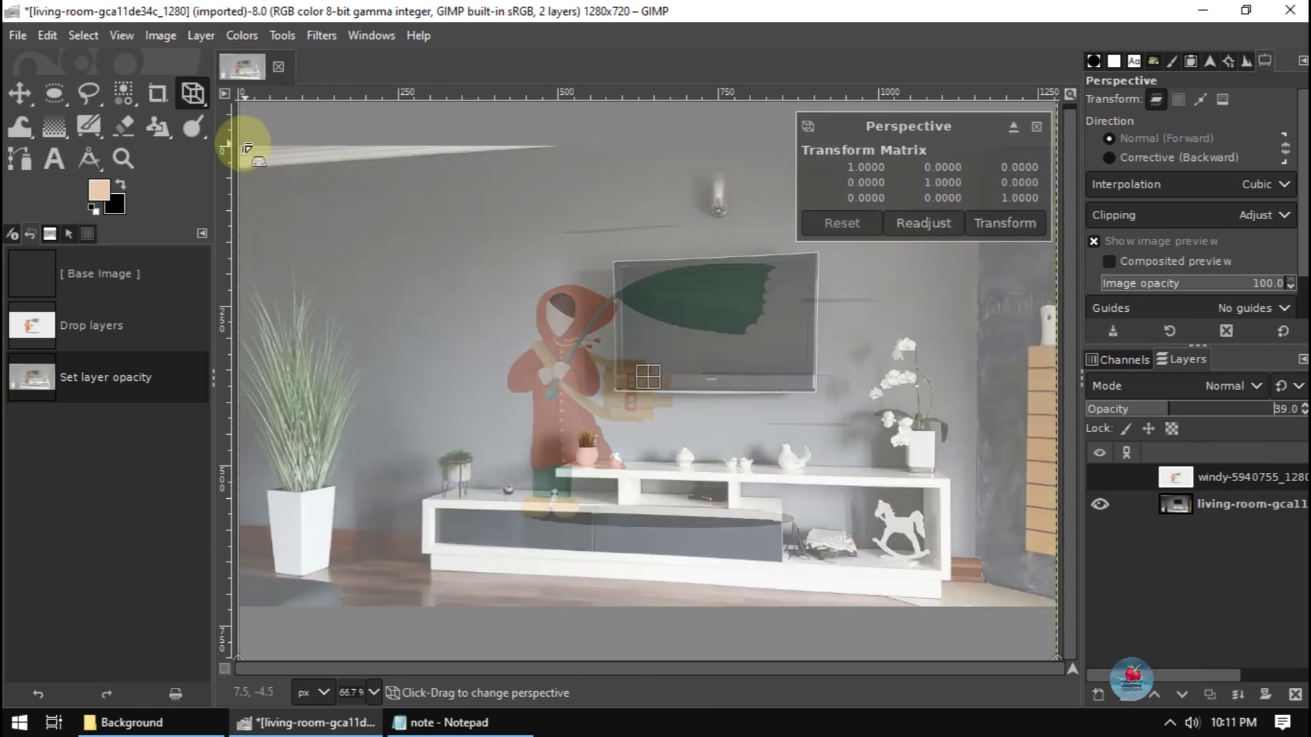
{"action": "left_click_drag", "start_coordinate": [240, 147], "coordinate": [632, 314]}
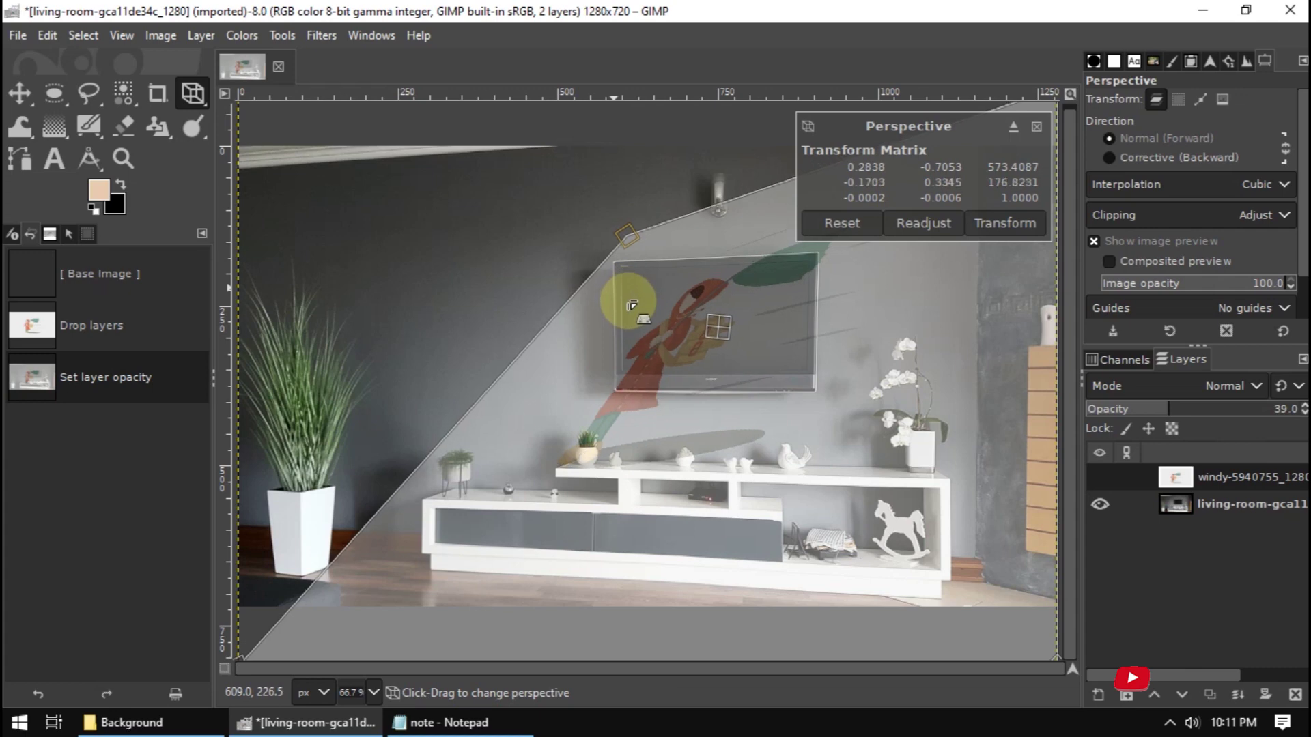
{"action": "left_click_drag", "start_coordinate": [629, 323], "coordinate": [629, 327]}
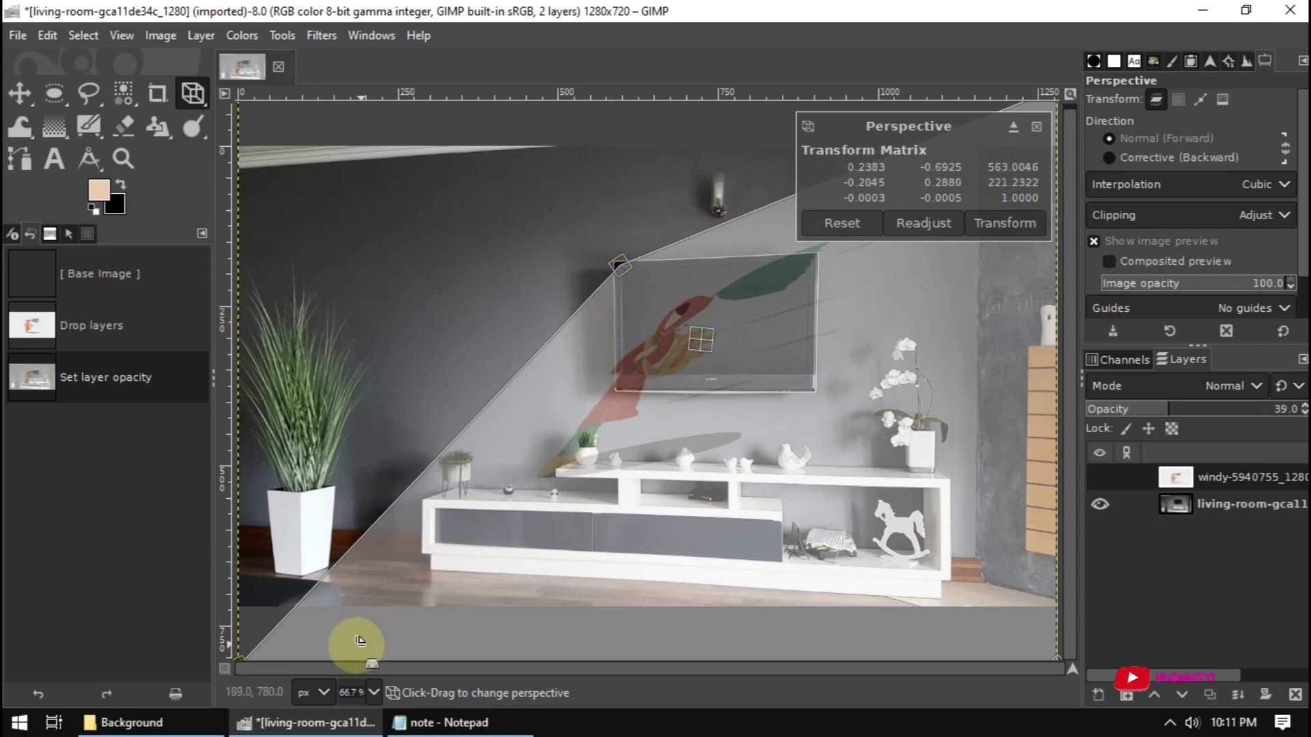
{"action": "left_click_drag", "start_coordinate": [254, 652], "coordinate": [636, 360]}
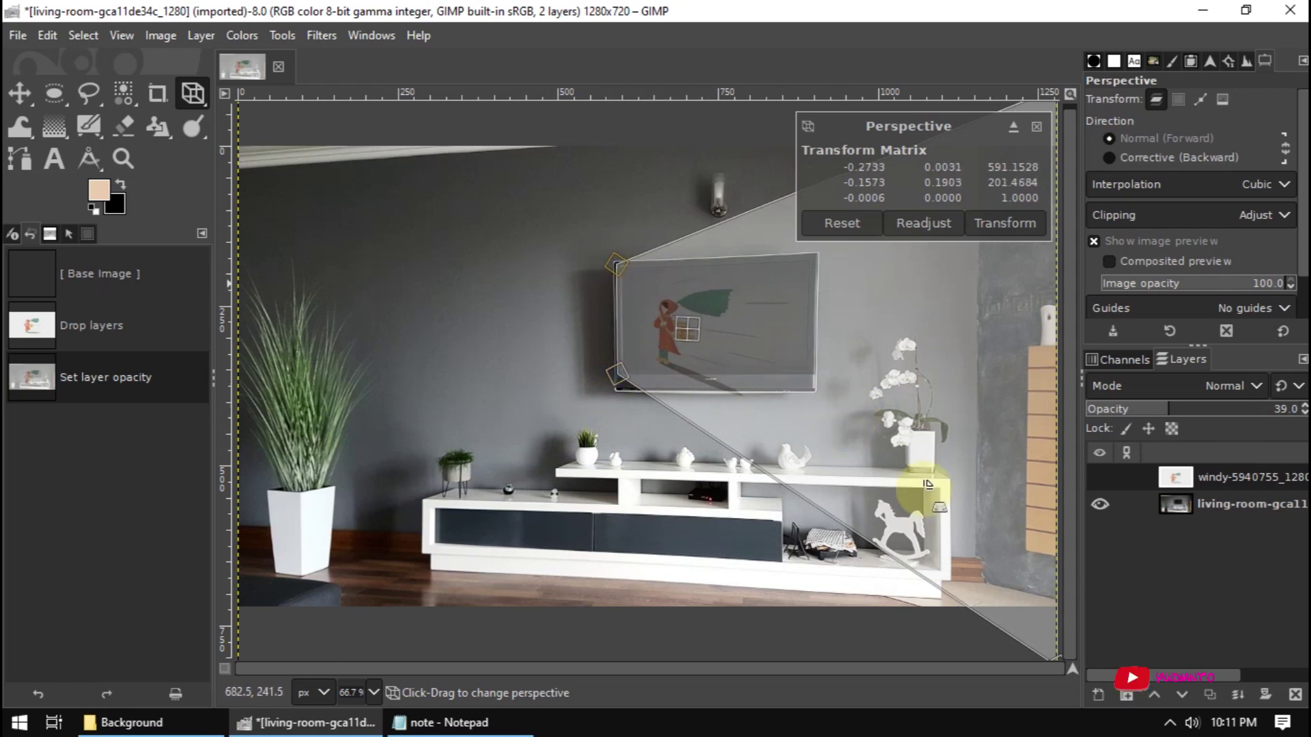
{"action": "mouse_move", "coordinate": [1037, 629]}
{"action": "left_mouse_down"}
{"action": "mouse_move", "coordinate": [849, 439]}
{"action": "mouse_move", "coordinate": [825, 372]}
{"action": "mouse_move", "coordinate": [807, 360]}
{"action": "left_mouse_up"}
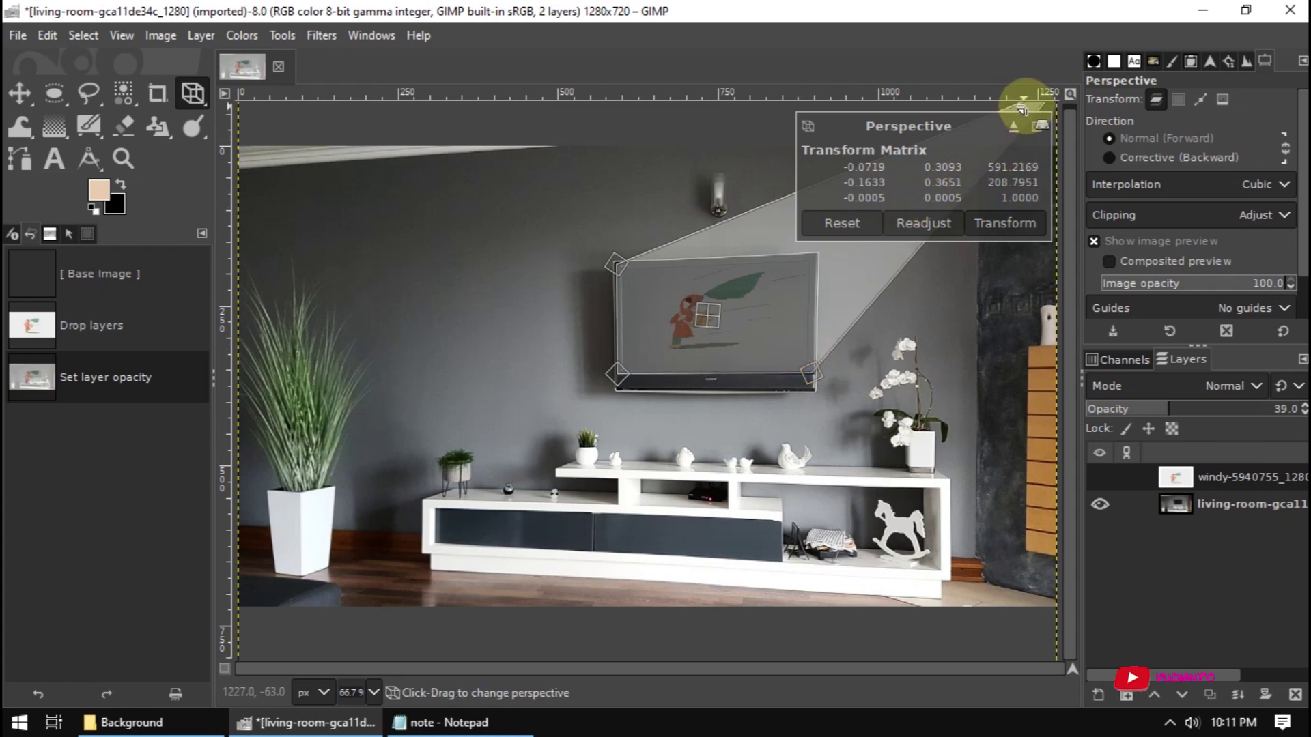
{"action": "left_click_drag", "start_coordinate": [1027, 110], "coordinate": [785, 270]}
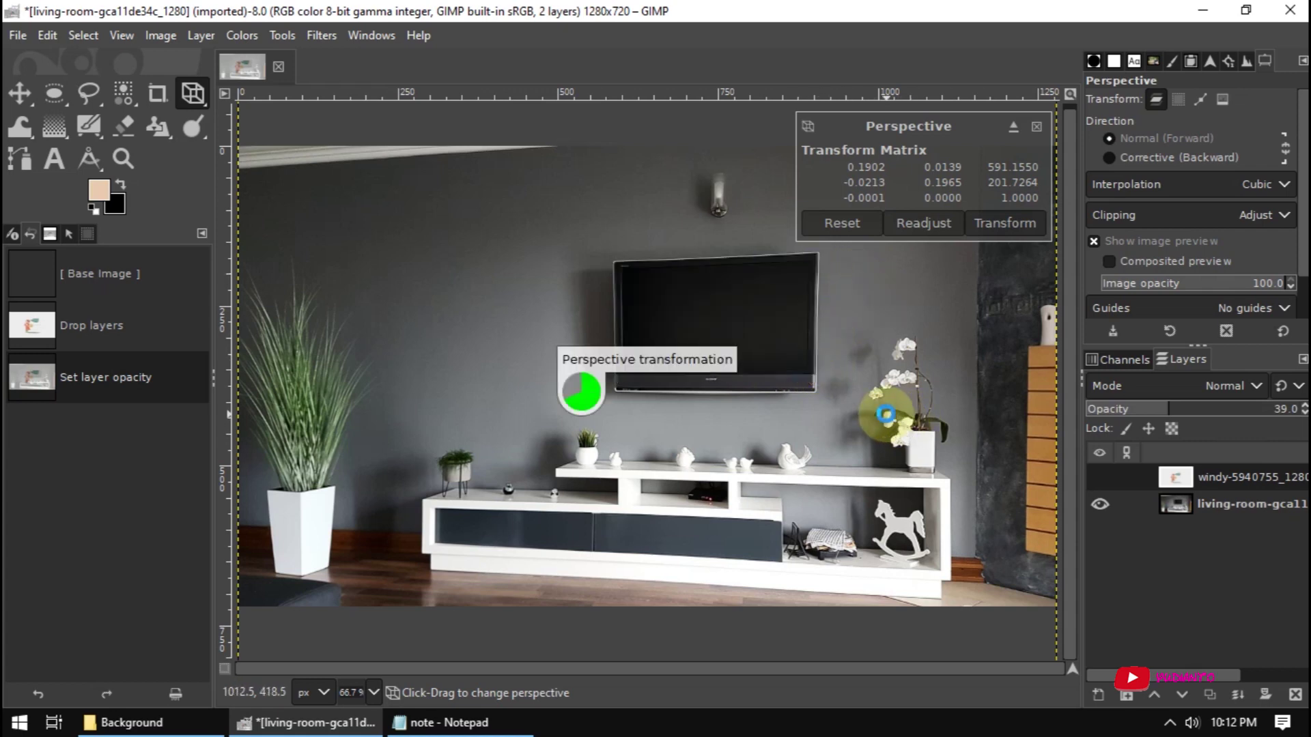
{"action": "left_click", "coordinate": [585, 389]}
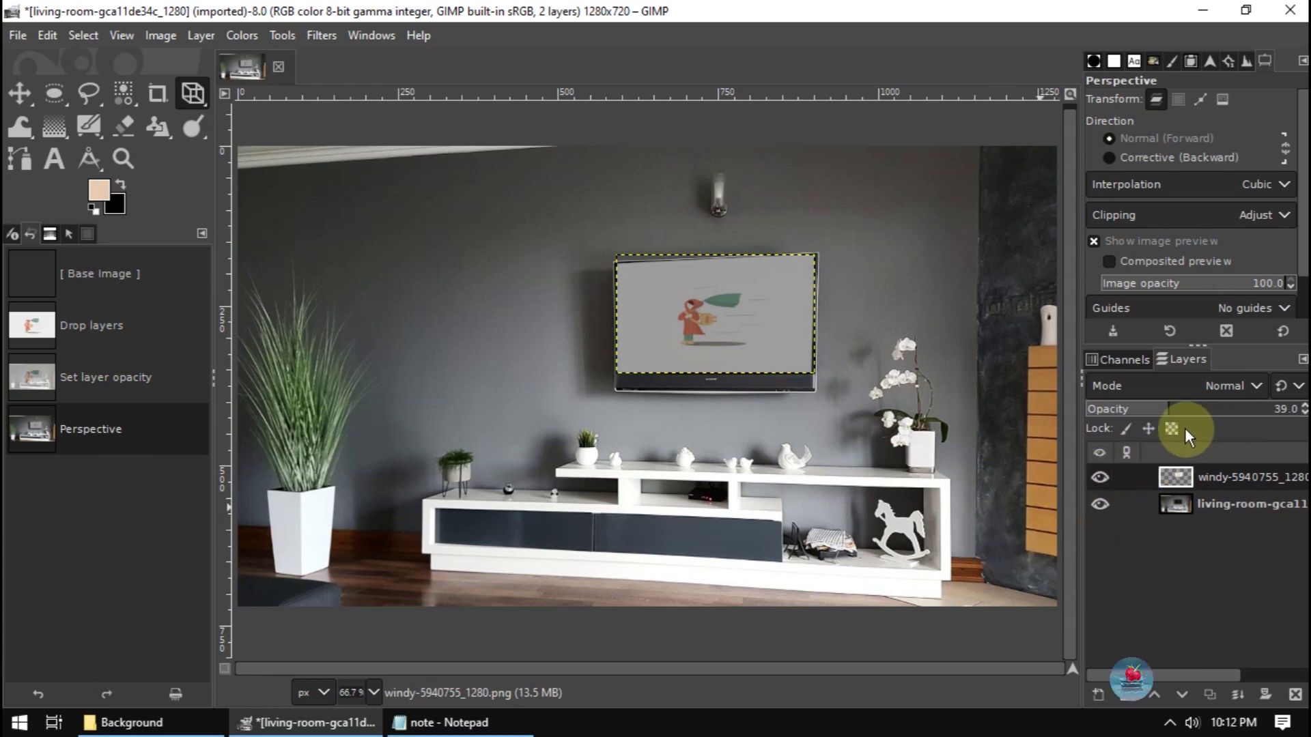
Raise the TV illustration's opacity to about 94, then select all and select none.
{"action": "left_click_drag", "start_coordinate": [1166, 411], "coordinate": [1286, 410]}
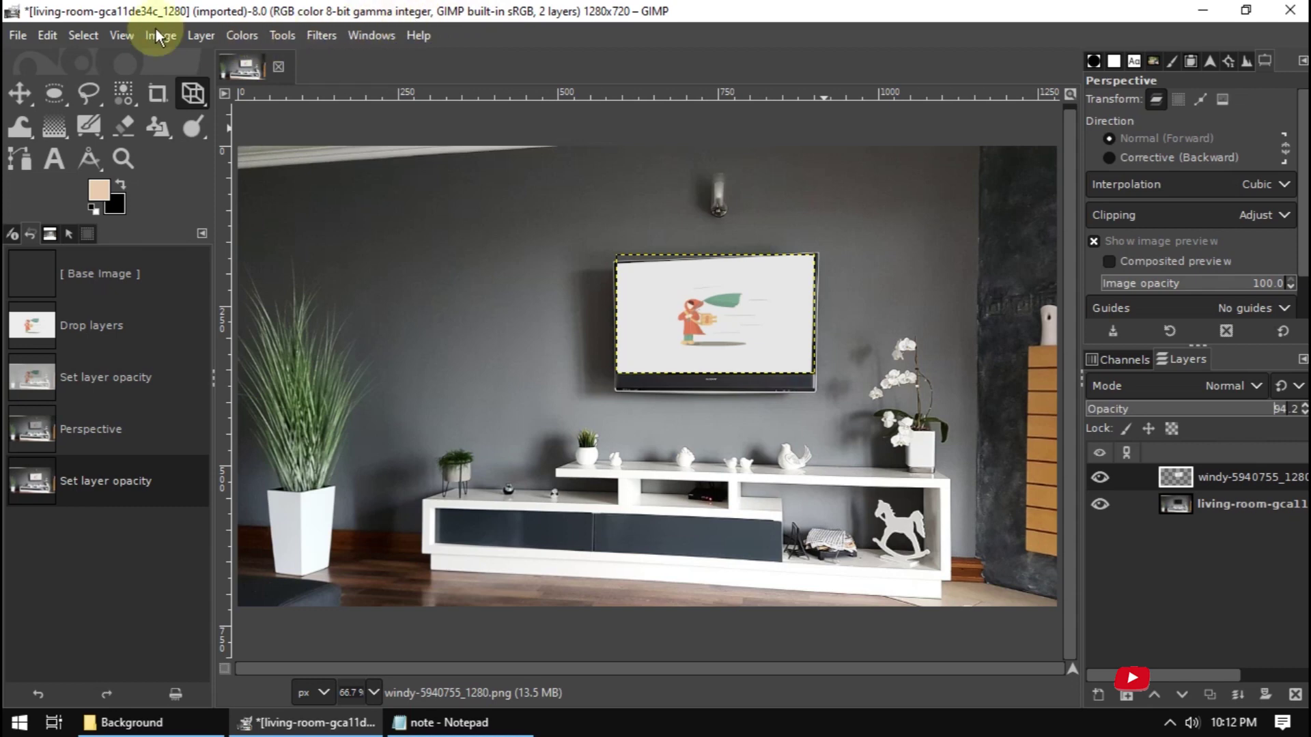
{"action": "left_click", "coordinate": [92, 35]}
{"action": "left_click", "coordinate": [96, 62]}
{"action": "left_click", "coordinate": [91, 37]}
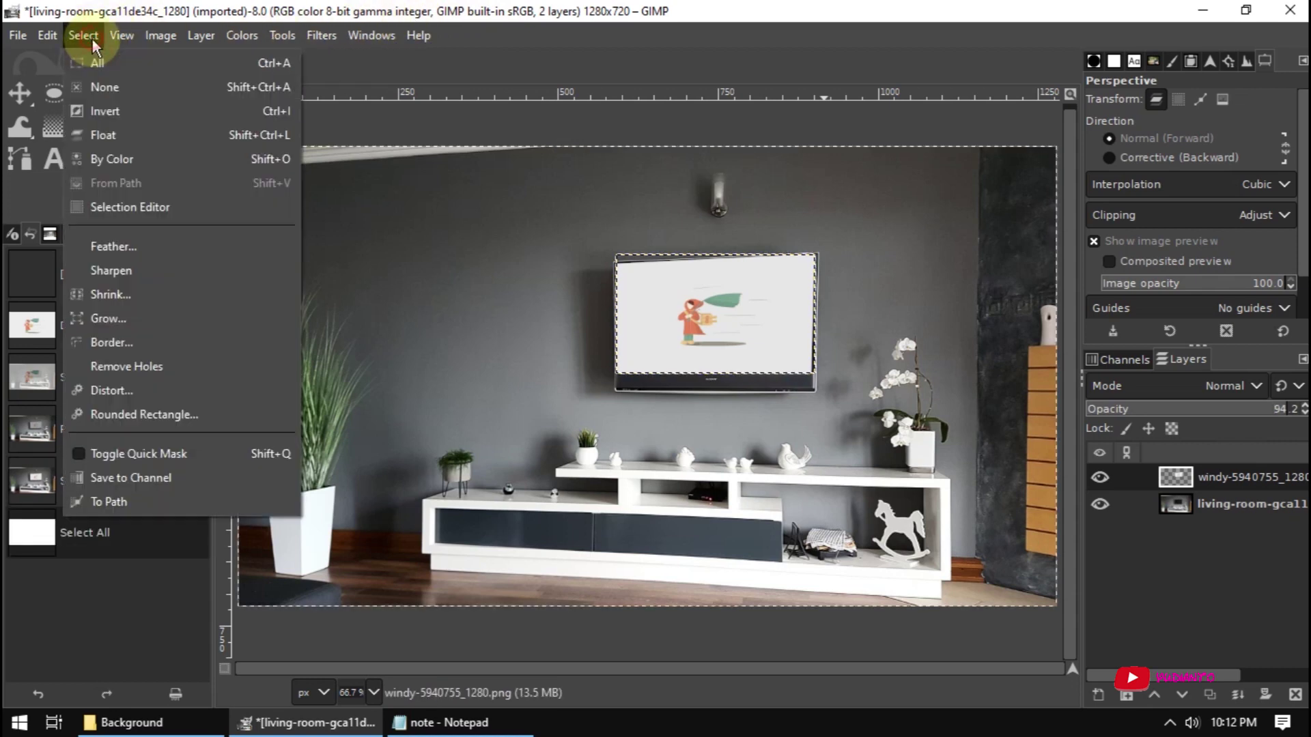
{"action": "left_click", "coordinate": [103, 86]}
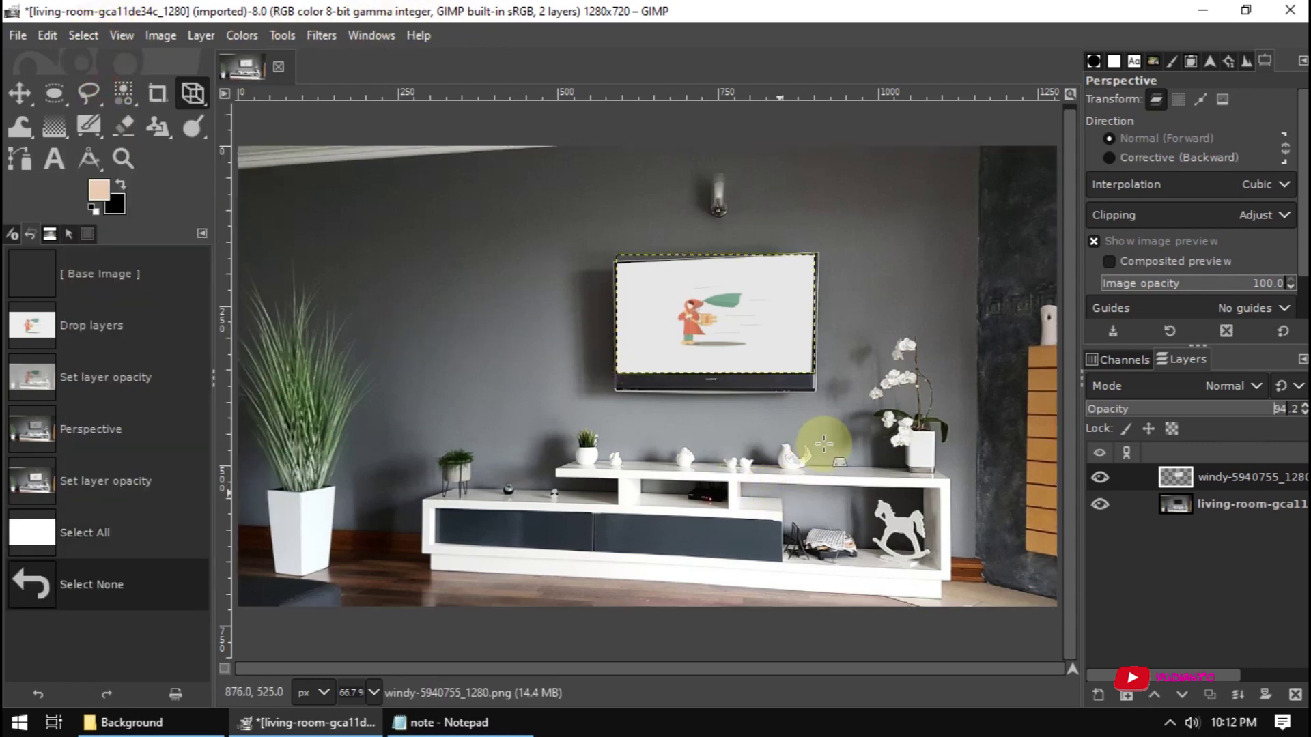
Activate the living-room layer and revert the history to [Base Image].
{"action": "left_click", "coordinate": [1185, 506]}
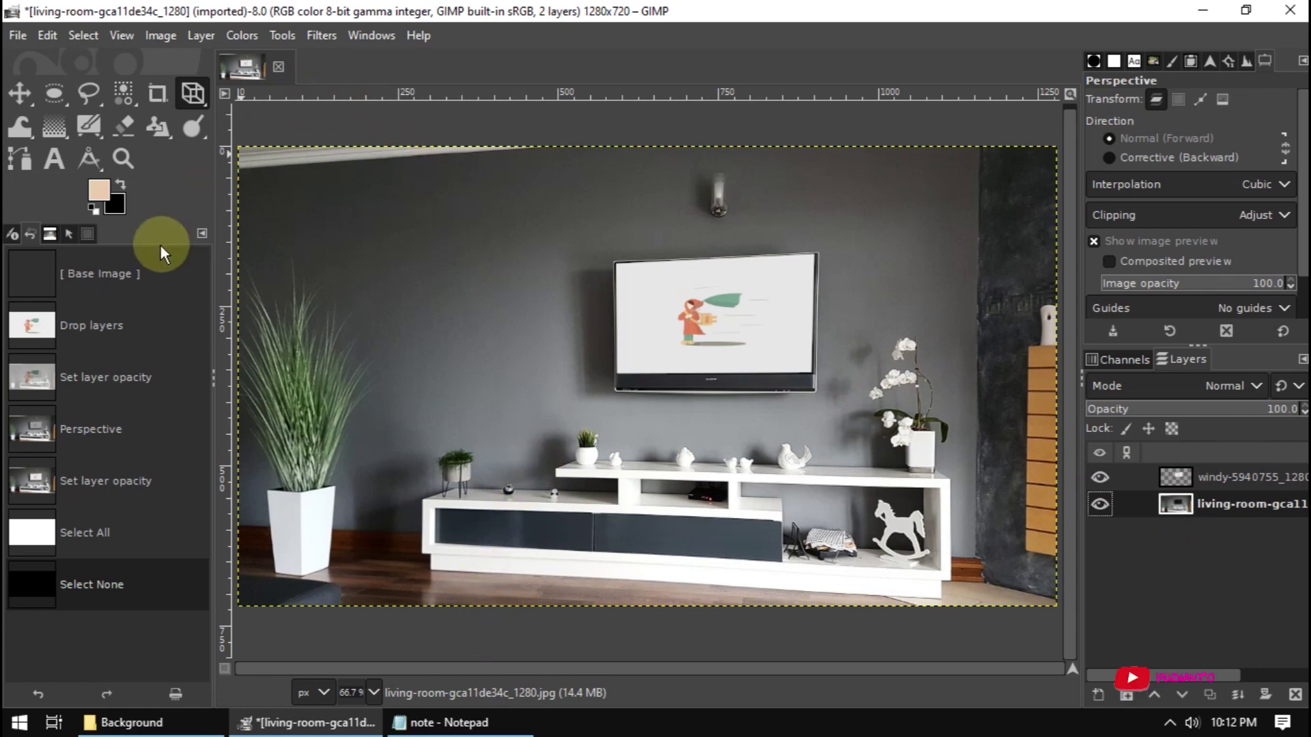
{"action": "left_click", "coordinate": [137, 275]}
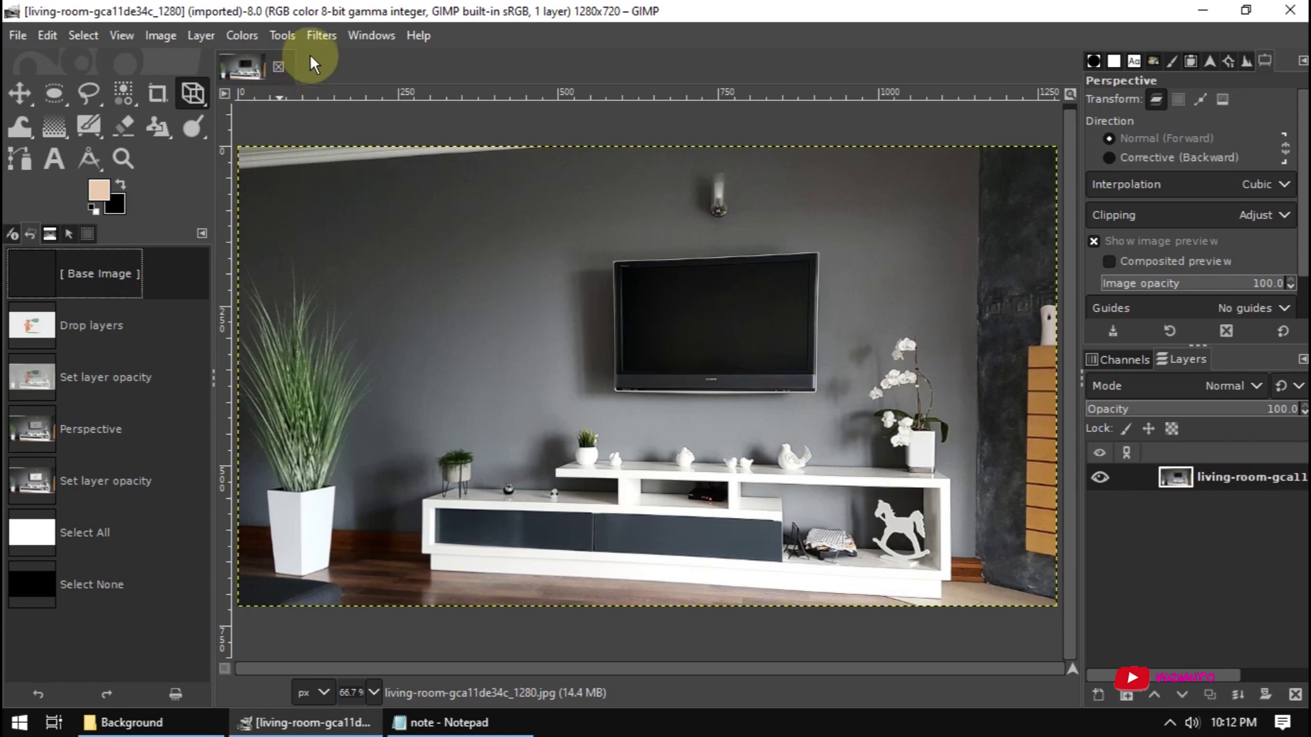
{"action": "left_click", "coordinate": [285, 35]}
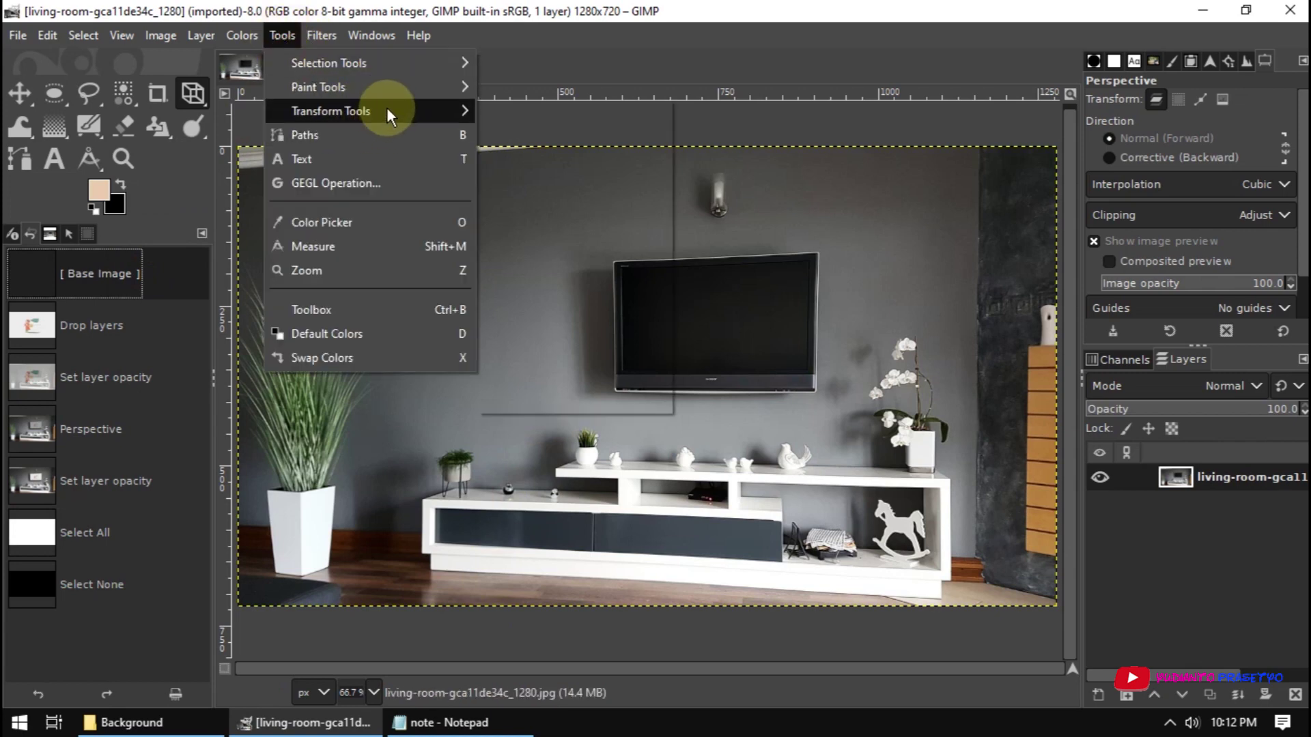
{"action": "mouse_move", "coordinate": [331, 111]}
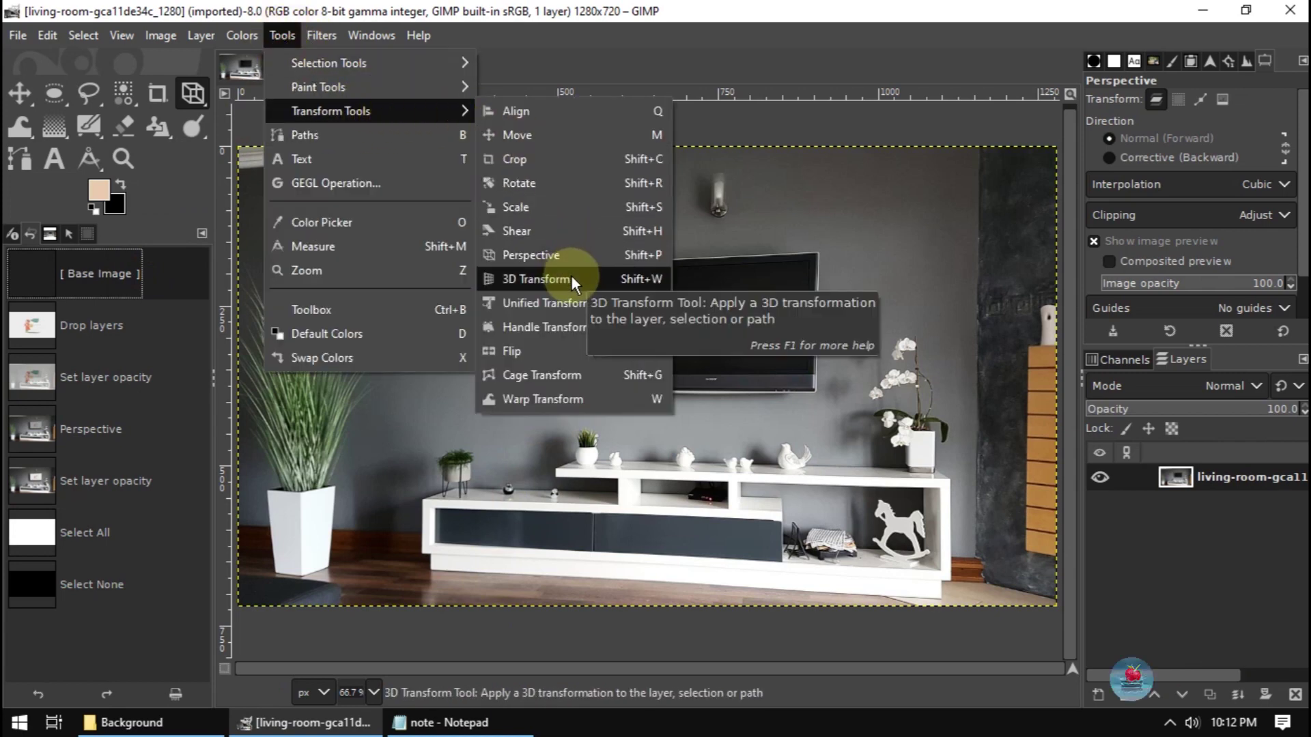
{"action": "left_click", "coordinate": [570, 280]}
{"action": "left_click", "coordinate": [715, 326]}
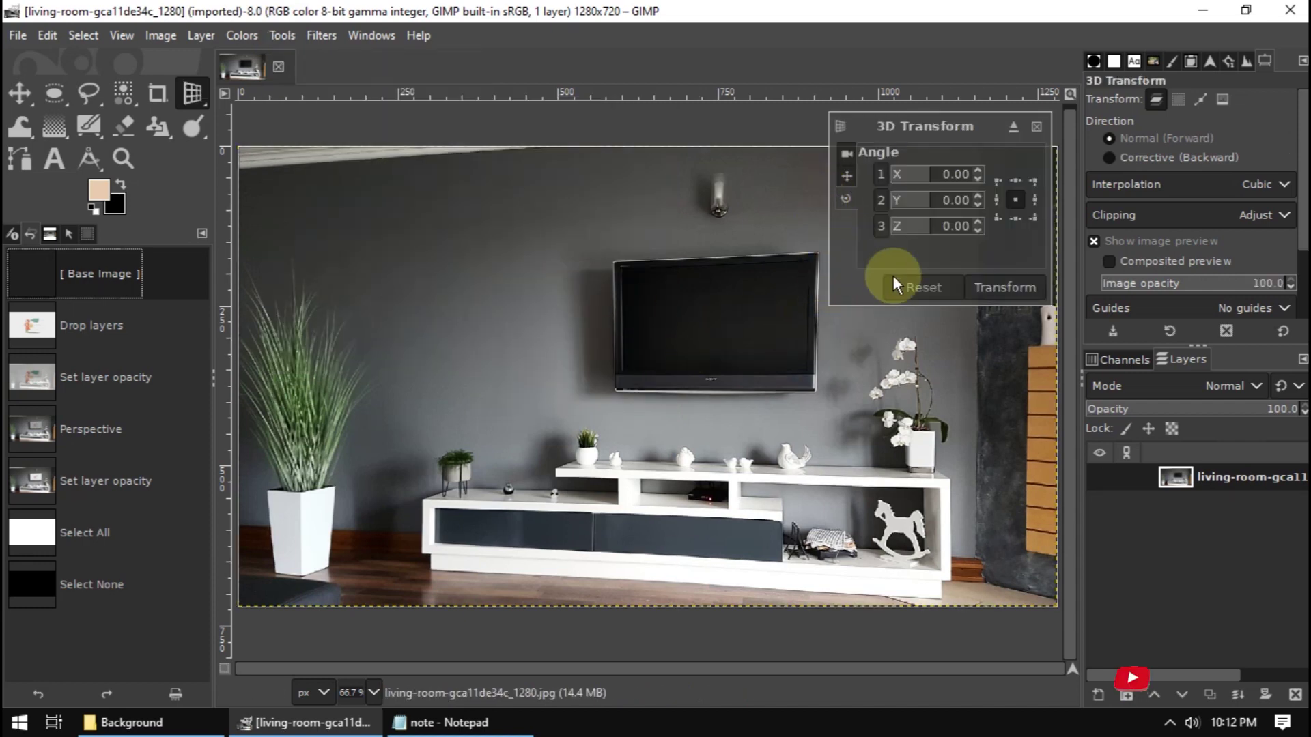
{"action": "mouse_move", "coordinate": [284, 176]}
{"action": "left_mouse_down"}
{"action": "mouse_move", "coordinate": [354, 219]}
{"action": "mouse_move", "coordinate": [430, 193]}
{"action": "mouse_move", "coordinate": [342, 187]}
{"action": "mouse_move", "coordinate": [293, 211]}
{"action": "mouse_move", "coordinate": [287, 246]}
{"action": "mouse_move", "coordinate": [312, 317]}
{"action": "mouse_move", "coordinate": [362, 234]}
{"action": "mouse_move", "coordinate": [357, 175]}
{"action": "mouse_move", "coordinate": [420, 159]}
{"action": "mouse_move", "coordinate": [316, 199]}
{"action": "mouse_move", "coordinate": [418, 357]}
{"action": "mouse_move", "coordinate": [474, 353]}
{"action": "mouse_move", "coordinate": [474, 366]}
{"action": "mouse_move", "coordinate": [351, 258]}
{"action": "mouse_move", "coordinate": [387, 400]}
{"action": "mouse_move", "coordinate": [366, 234]}
{"action": "mouse_move", "coordinate": [269, 170]}
{"action": "mouse_move", "coordinate": [311, 148]}
{"action": "left_mouse_up"}
{"action": "mouse_move", "coordinate": [883, 459]}
{"action": "left_mouse_down"}
{"action": "mouse_move", "coordinate": [892, 366]}
{"action": "mouse_move", "coordinate": [797, 288]}
{"action": "mouse_move", "coordinate": [790, 307]}
{"action": "mouse_move", "coordinate": [872, 278]}
{"action": "mouse_move", "coordinate": [921, 298]}
{"action": "left_mouse_up"}
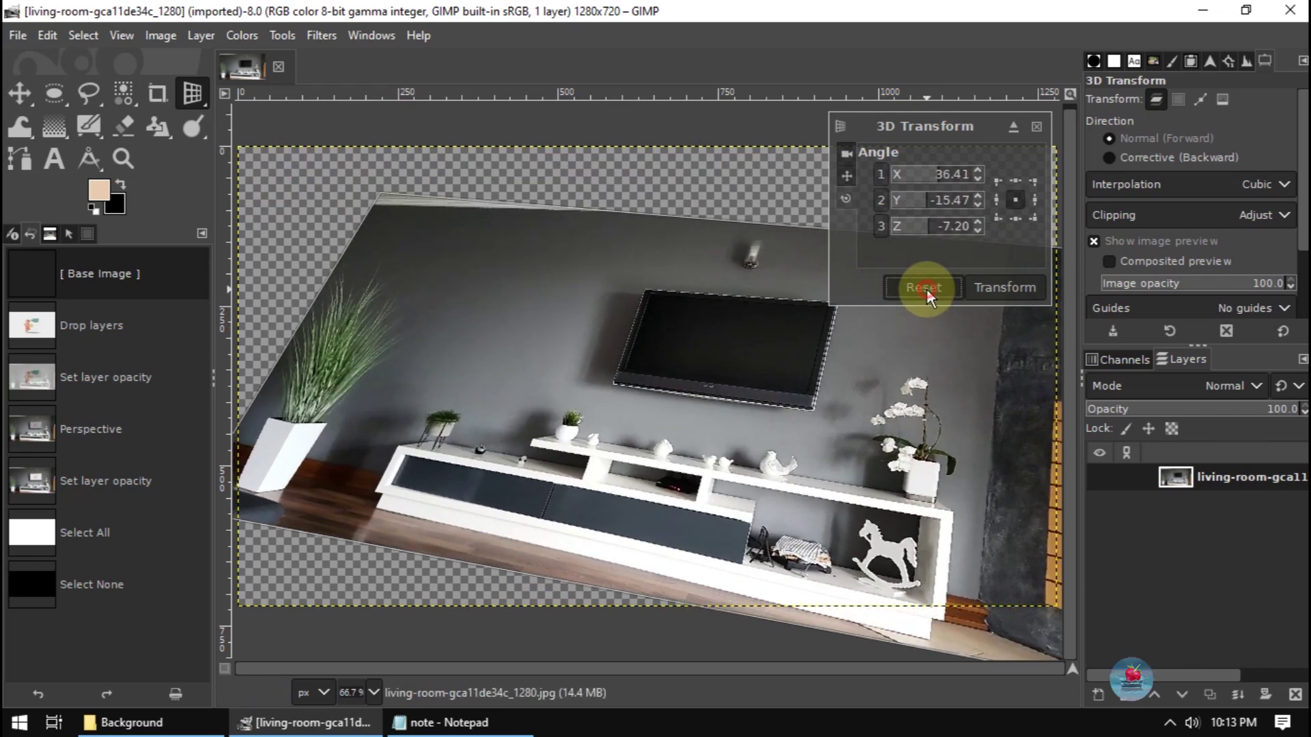
{"action": "left_click", "coordinate": [917, 286]}
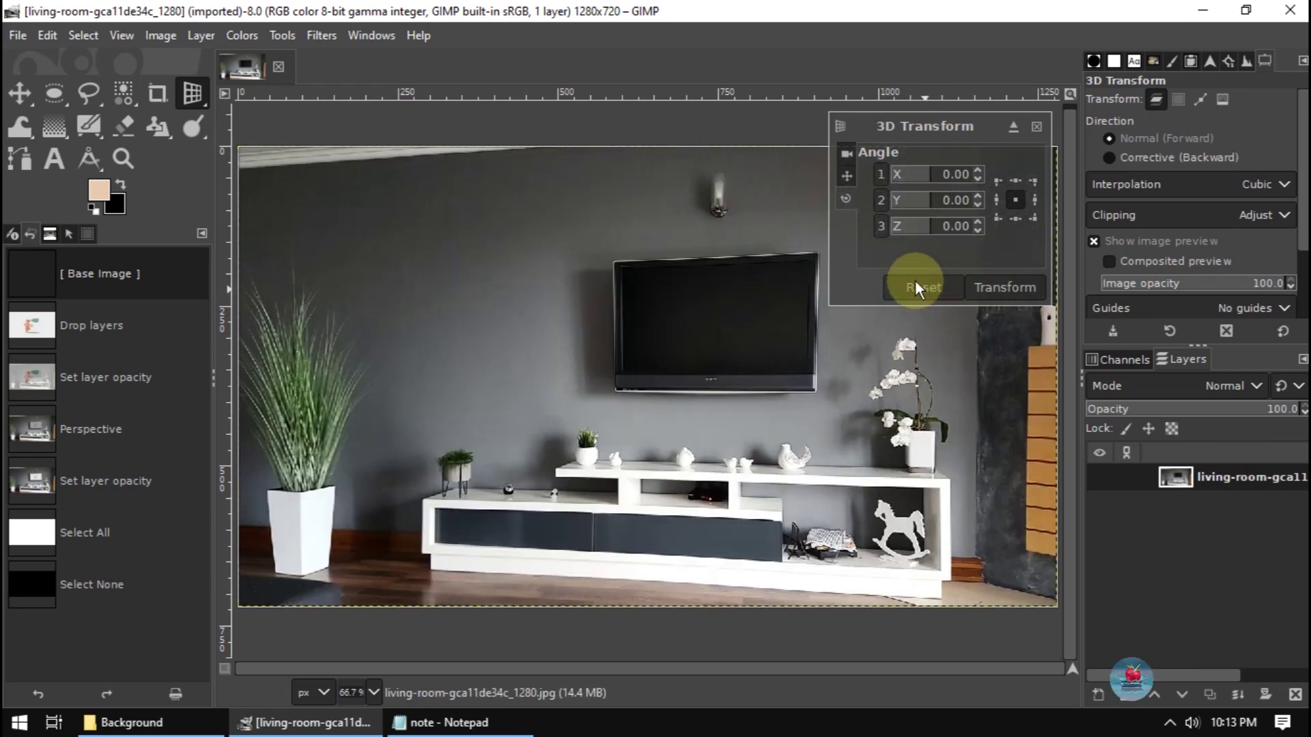
Switch to Unified Transform and move the photo layer down and right.
{"action": "left_click", "coordinate": [288, 39]}
{"action": "key", "text": "Escape"}
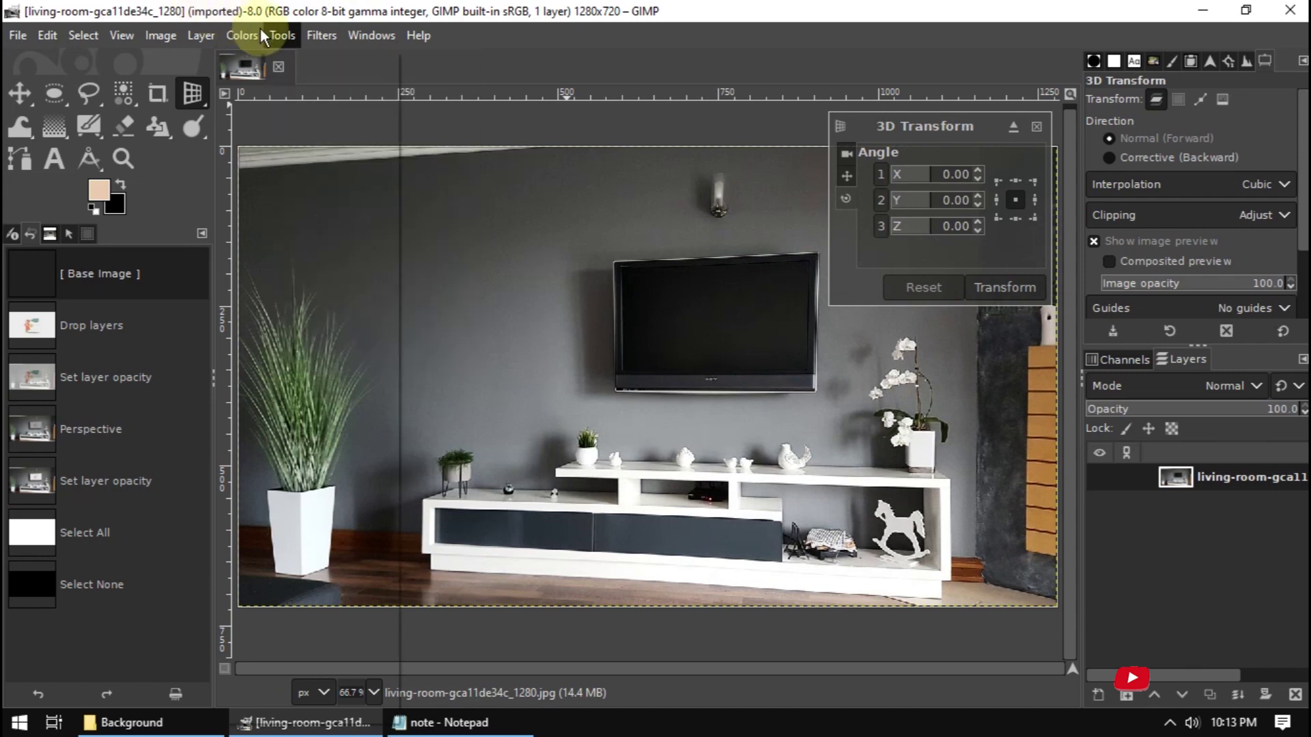
{"action": "left_click", "coordinate": [280, 35]}
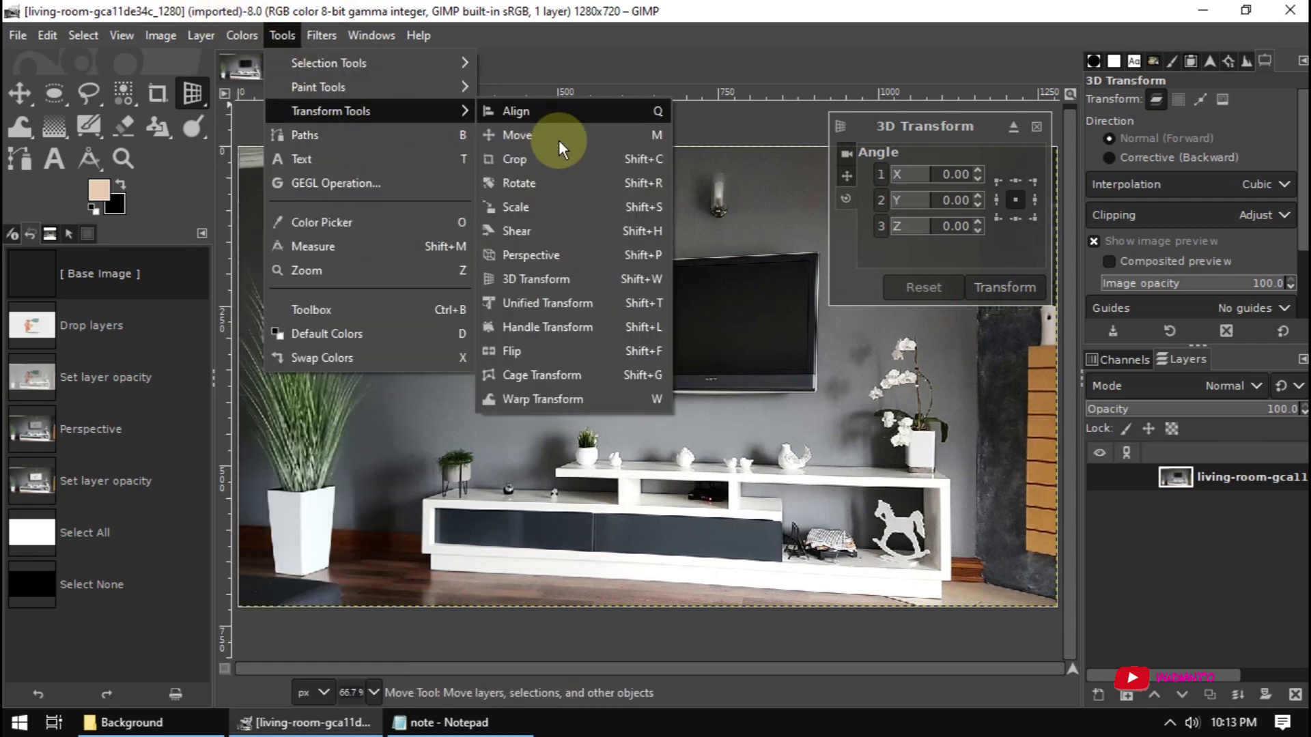
{"action": "left_click", "coordinate": [604, 303]}
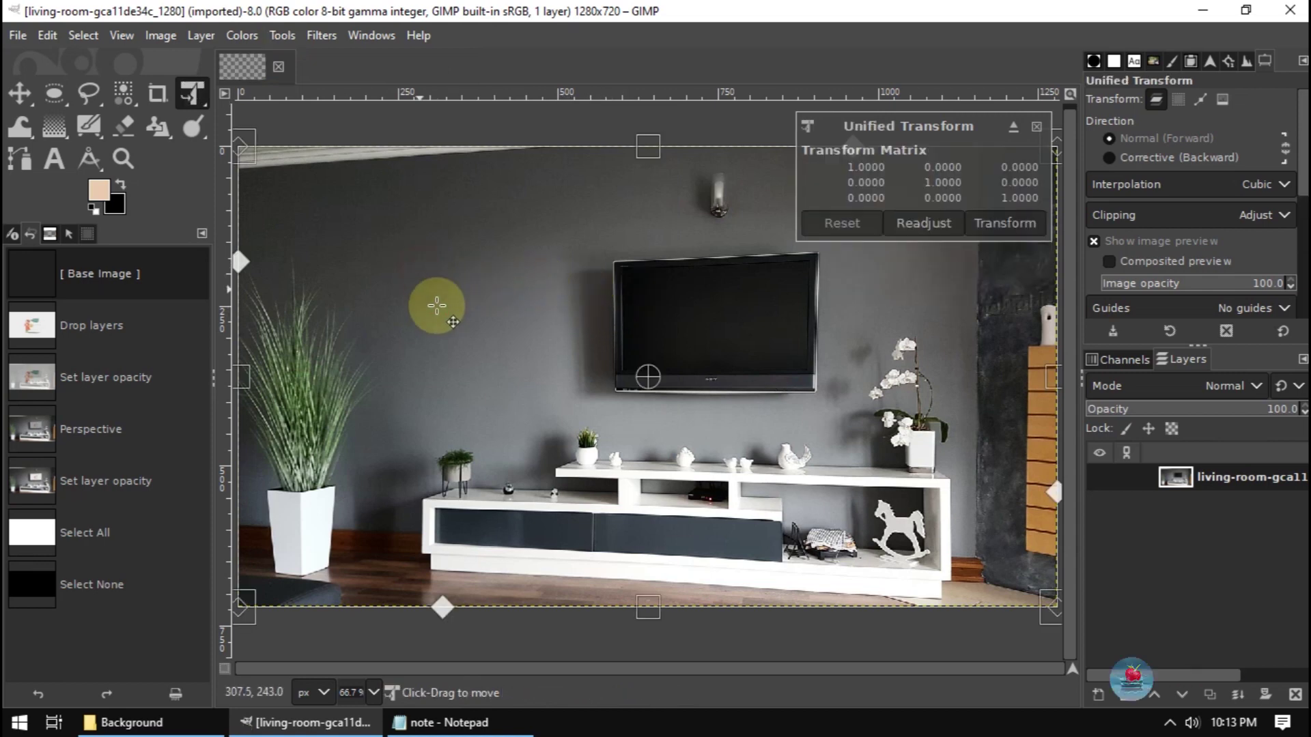
{"action": "mouse_move", "coordinate": [416, 288]}
{"action": "left_mouse_down"}
{"action": "mouse_move", "coordinate": [441, 267]}
{"action": "mouse_move", "coordinate": [426, 267]}
{"action": "left_mouse_up"}
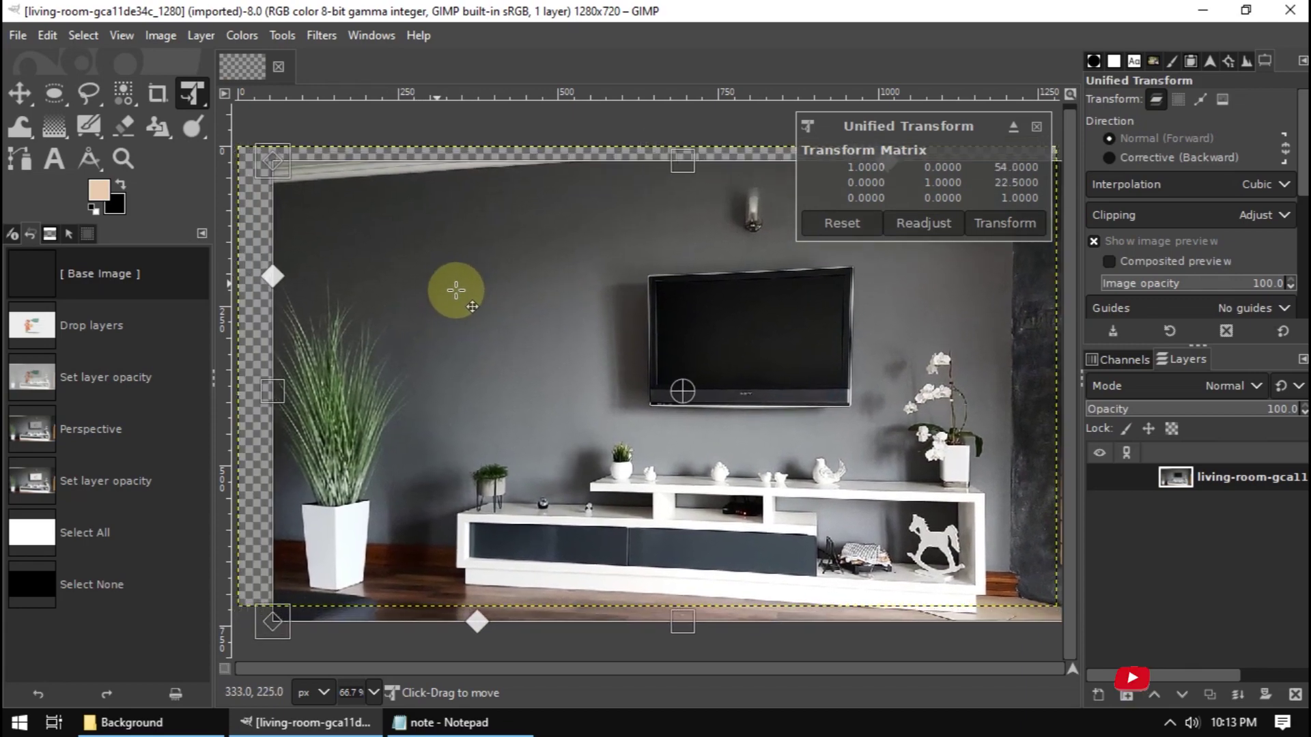
Scale, shear and shift the photo layer, then reset Unified Transform to identity.
{"action": "mouse_move", "coordinate": [288, 168]}
{"action": "left_mouse_down"}
{"action": "mouse_move", "coordinate": [280, 196]}
{"action": "mouse_move", "coordinate": [245, 142]}
{"action": "left_mouse_up"}
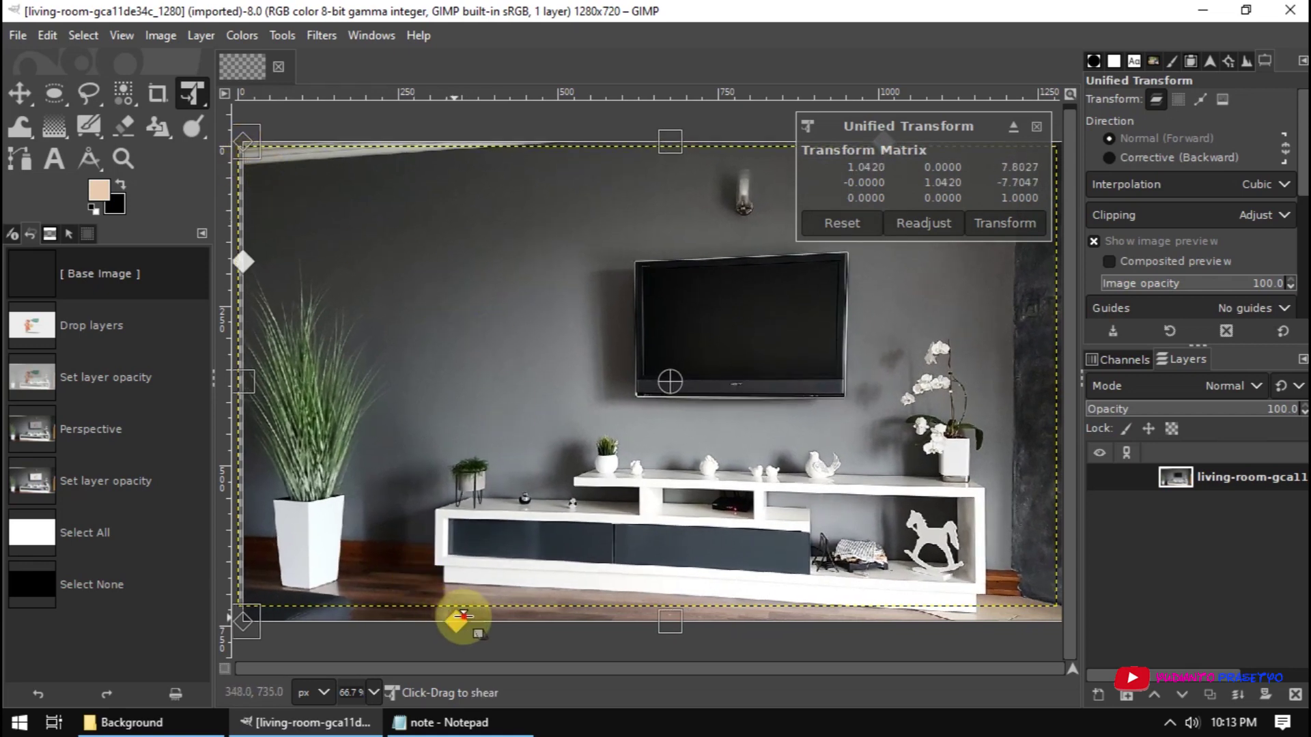
{"action": "left_click_drag", "start_coordinate": [463, 616], "coordinate": [591, 418]}
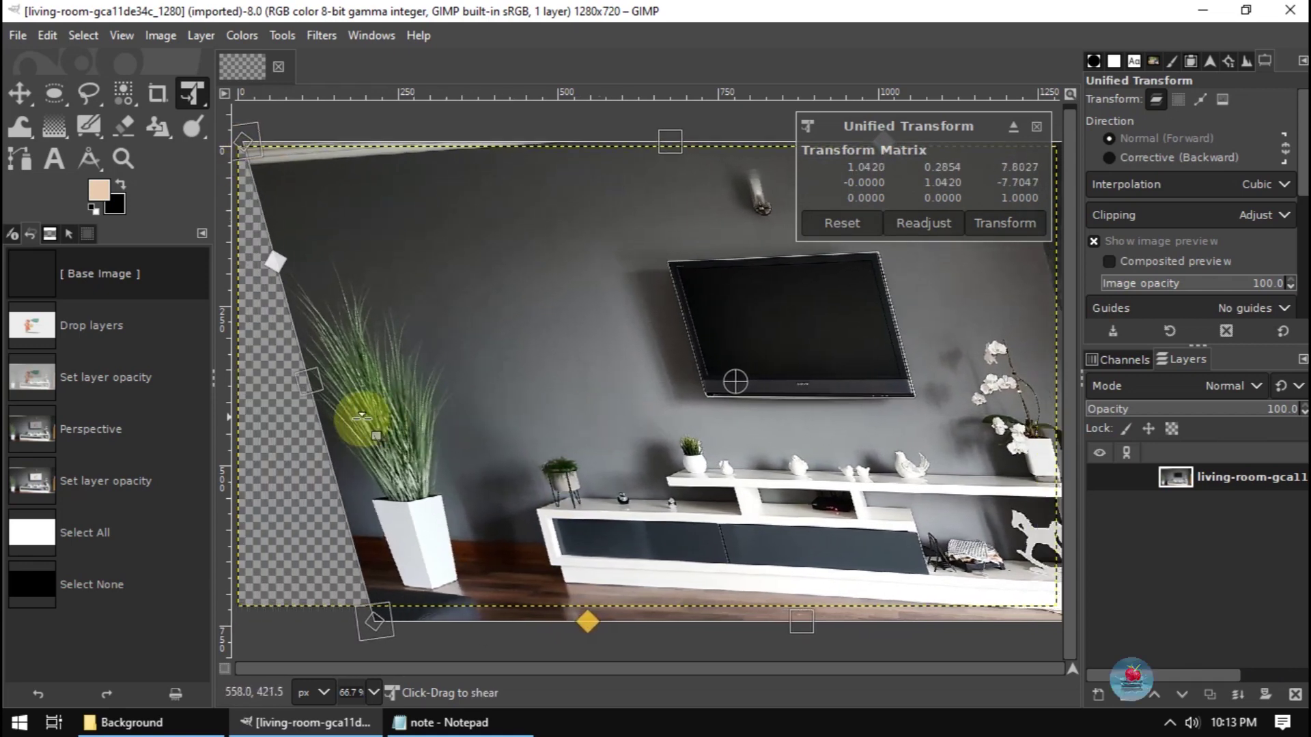
{"action": "left_click_drag", "start_coordinate": [362, 417], "coordinate": [445, 419]}
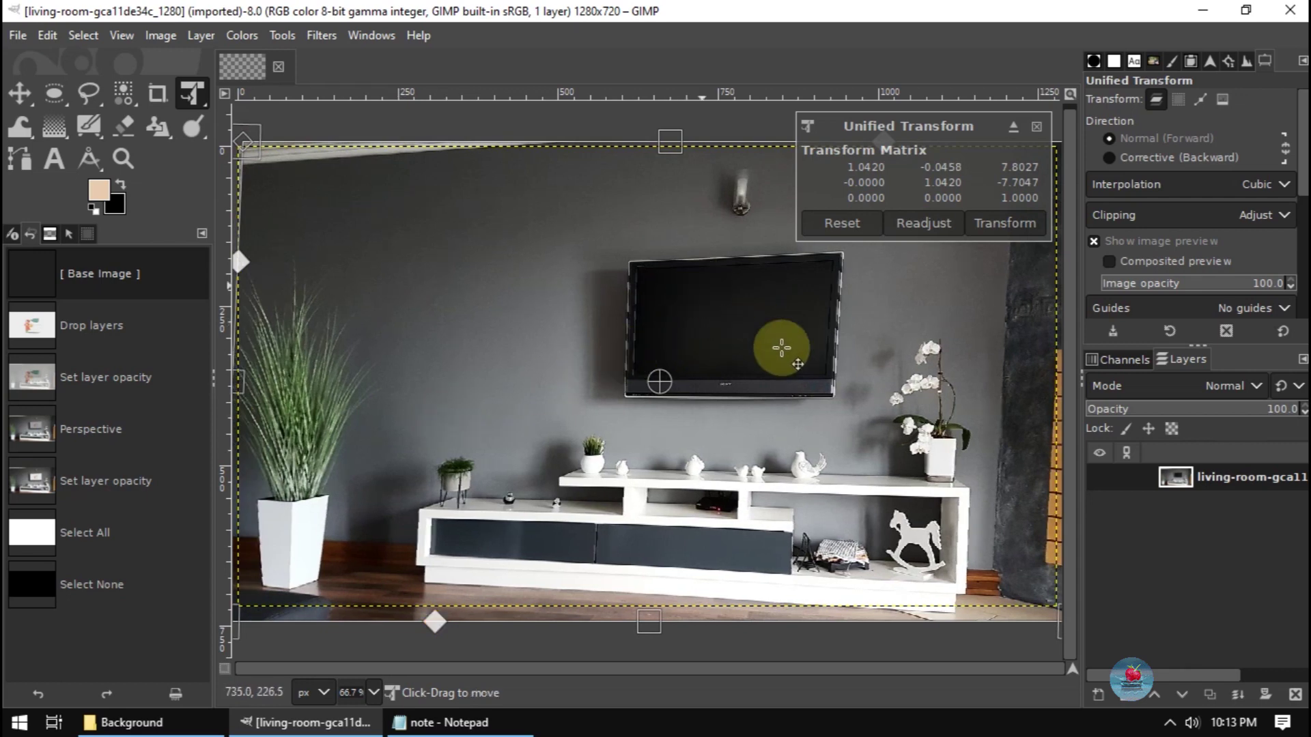
{"action": "mouse_move", "coordinate": [659, 383]}
{"action": "left_mouse_down"}
{"action": "mouse_move", "coordinate": [539, 350]}
{"action": "mouse_move", "coordinate": [904, 244]}
{"action": "left_mouse_up"}
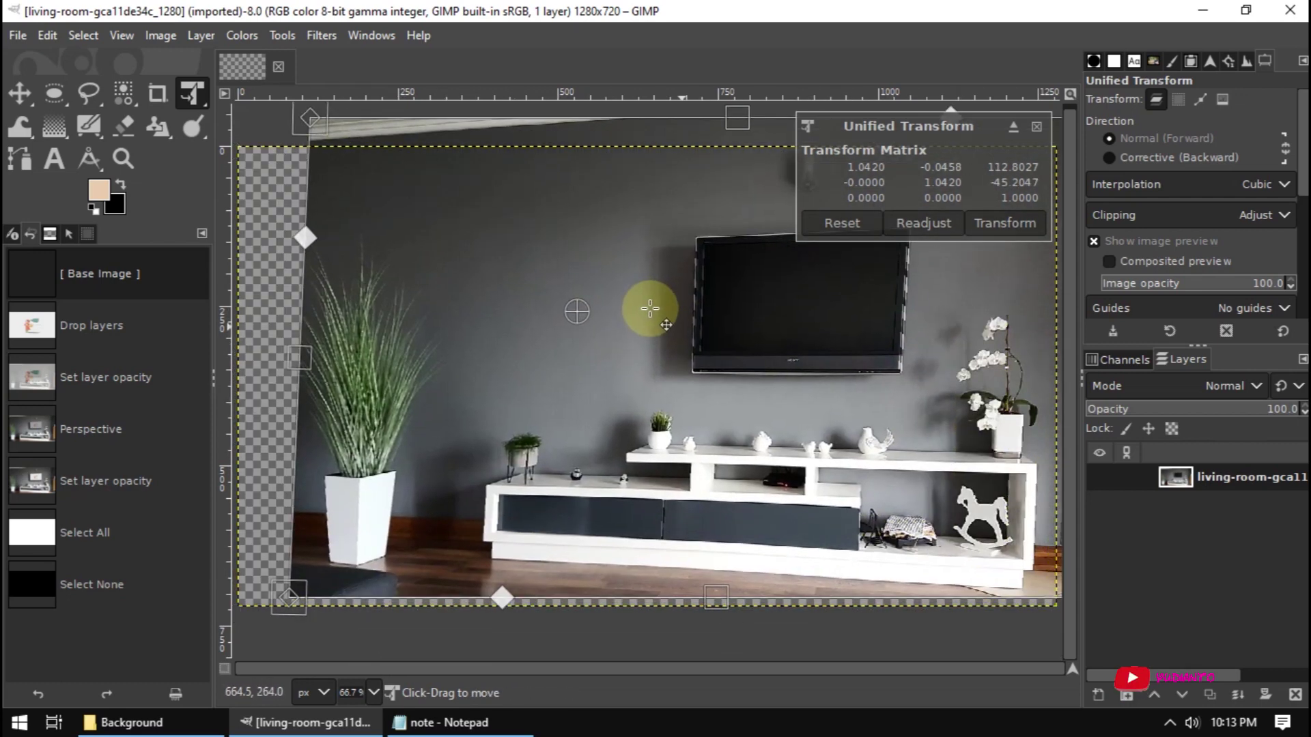
{"action": "left_click", "coordinate": [847, 223]}
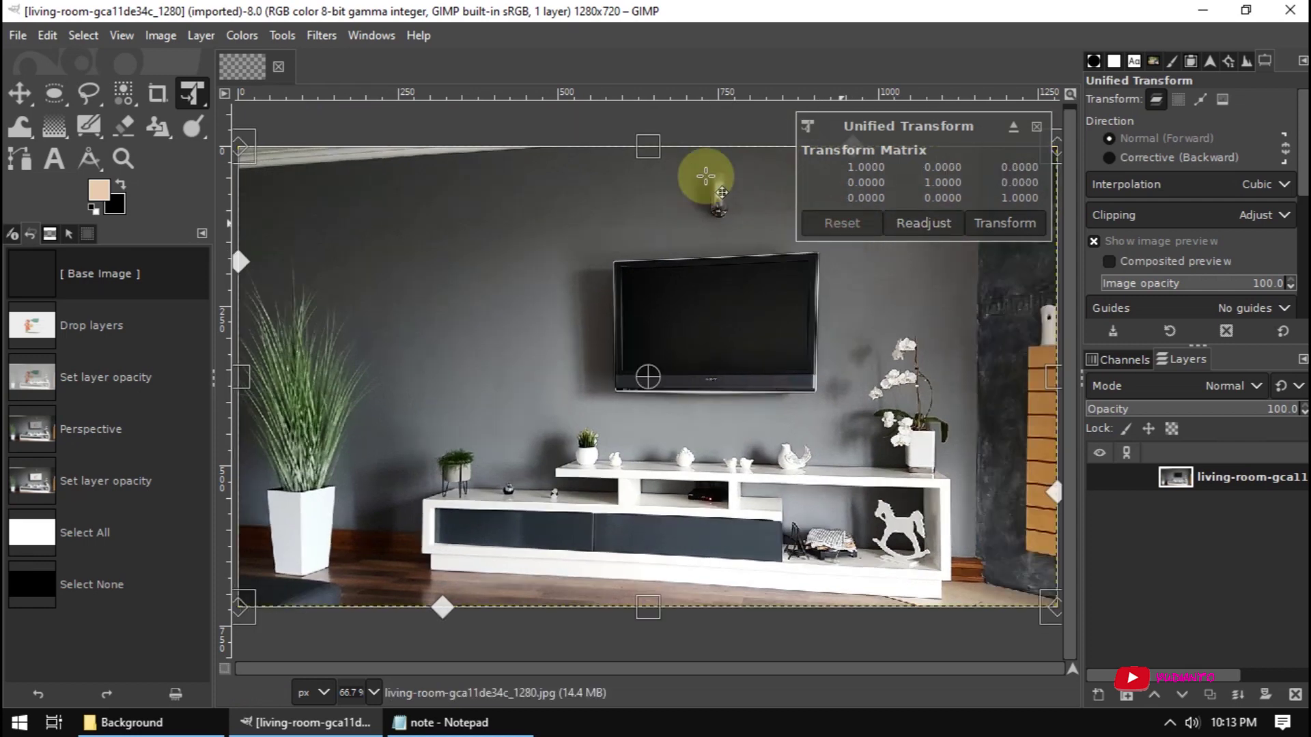
{"action": "left_click", "coordinate": [282, 35]}
{"action": "mouse_move", "coordinate": [331, 110]}
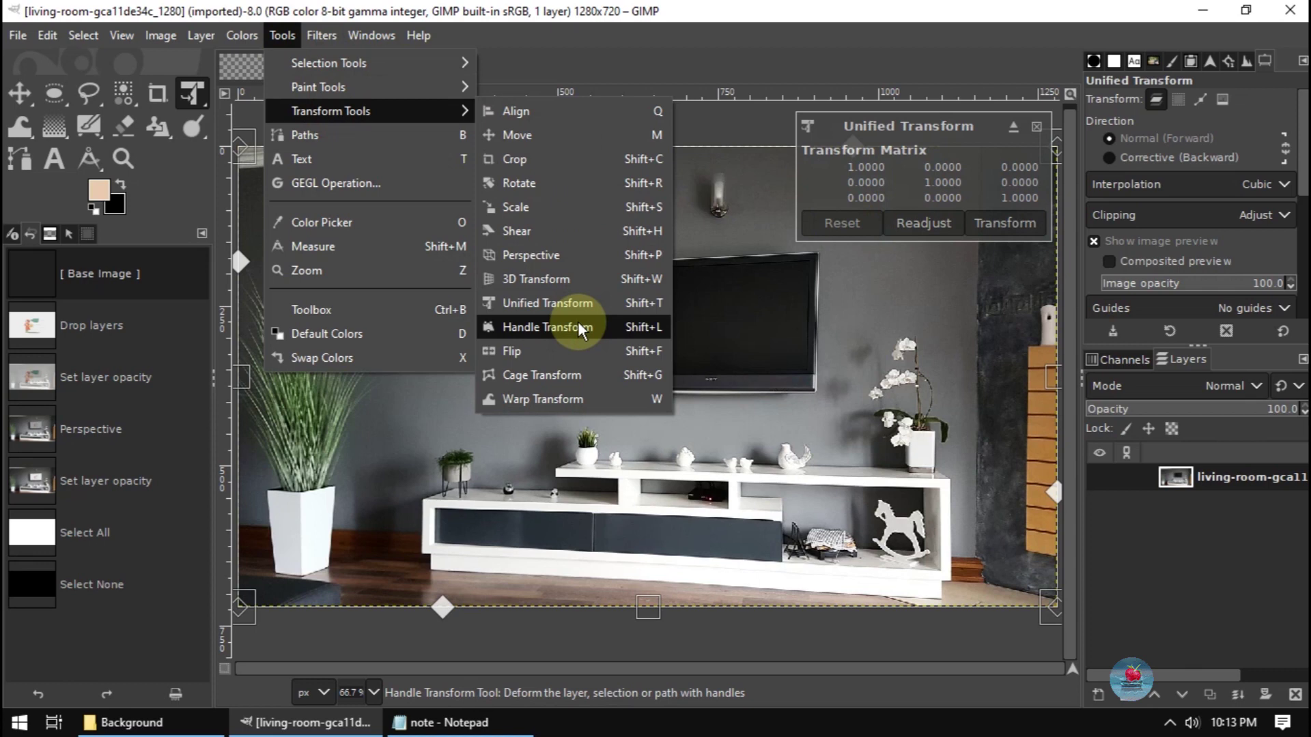
Place Handle Transform handles around the TV, drag them to warp the perspective, then reset.
{"action": "left_click", "coordinate": [578, 325]}
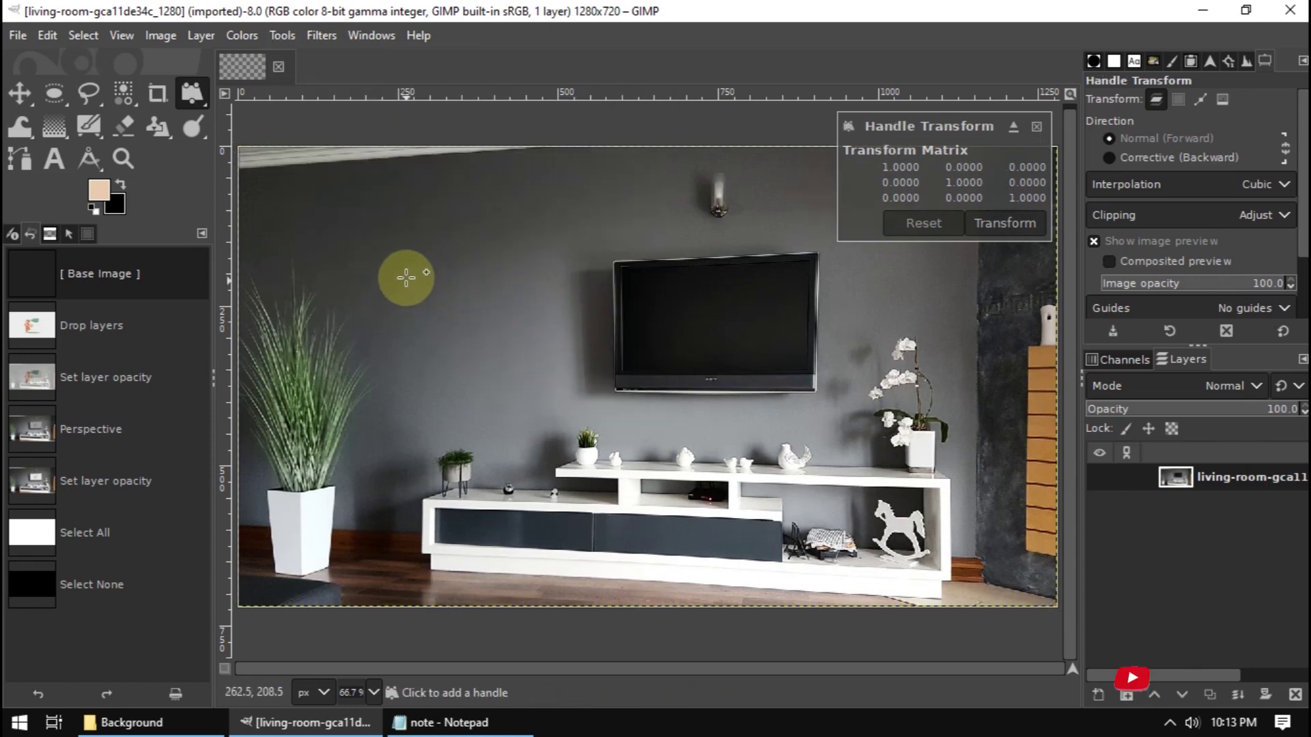
{"action": "left_click", "coordinate": [870, 280]}
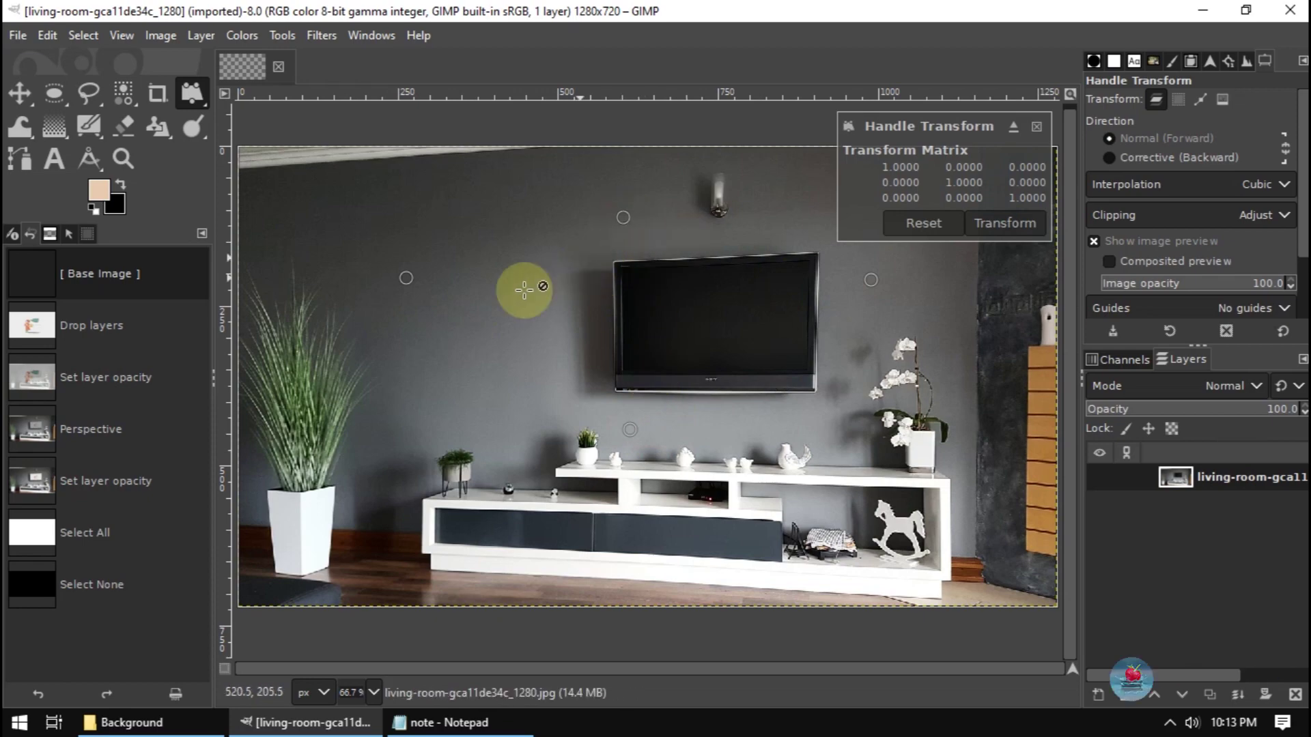
{"action": "left_click_drag", "start_coordinate": [406, 281], "coordinate": [408, 278]}
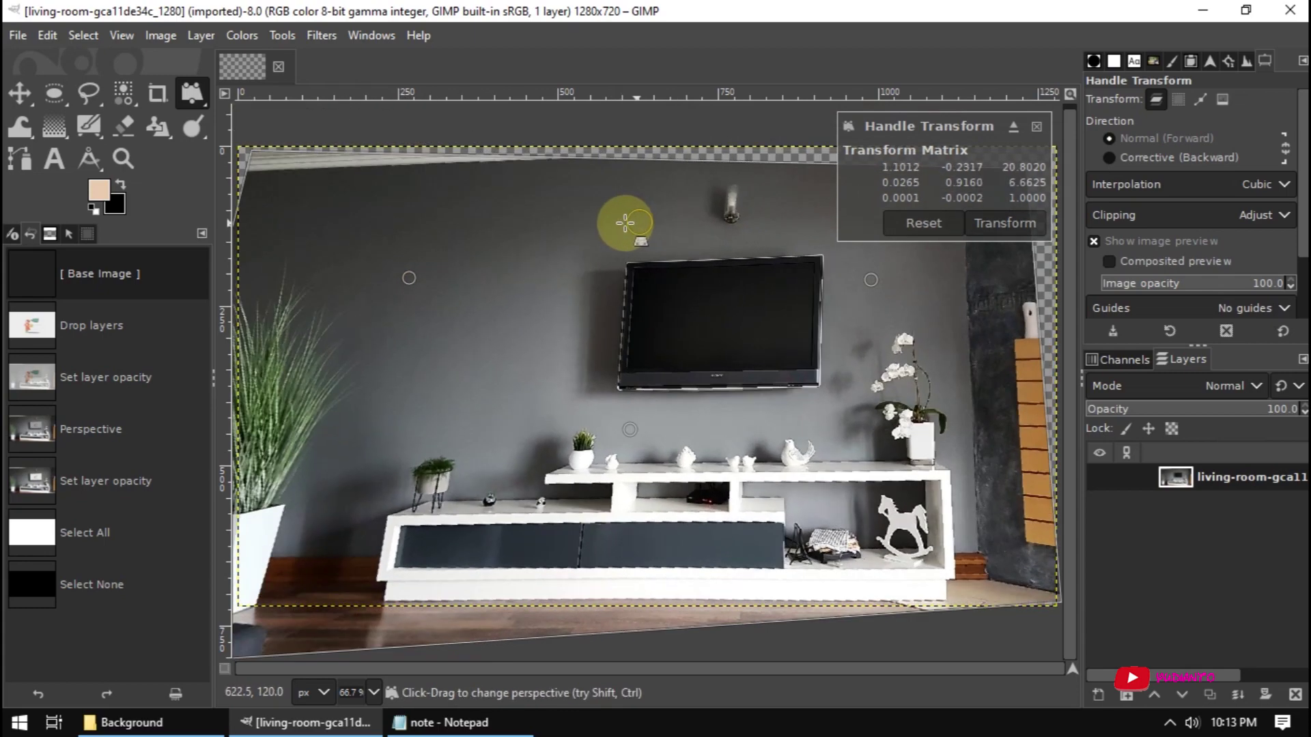
{"action": "left_click_drag", "start_coordinate": [649, 223], "coordinate": [623, 224]}
{"action": "left_click_drag", "start_coordinate": [626, 430], "coordinate": [628, 424]}
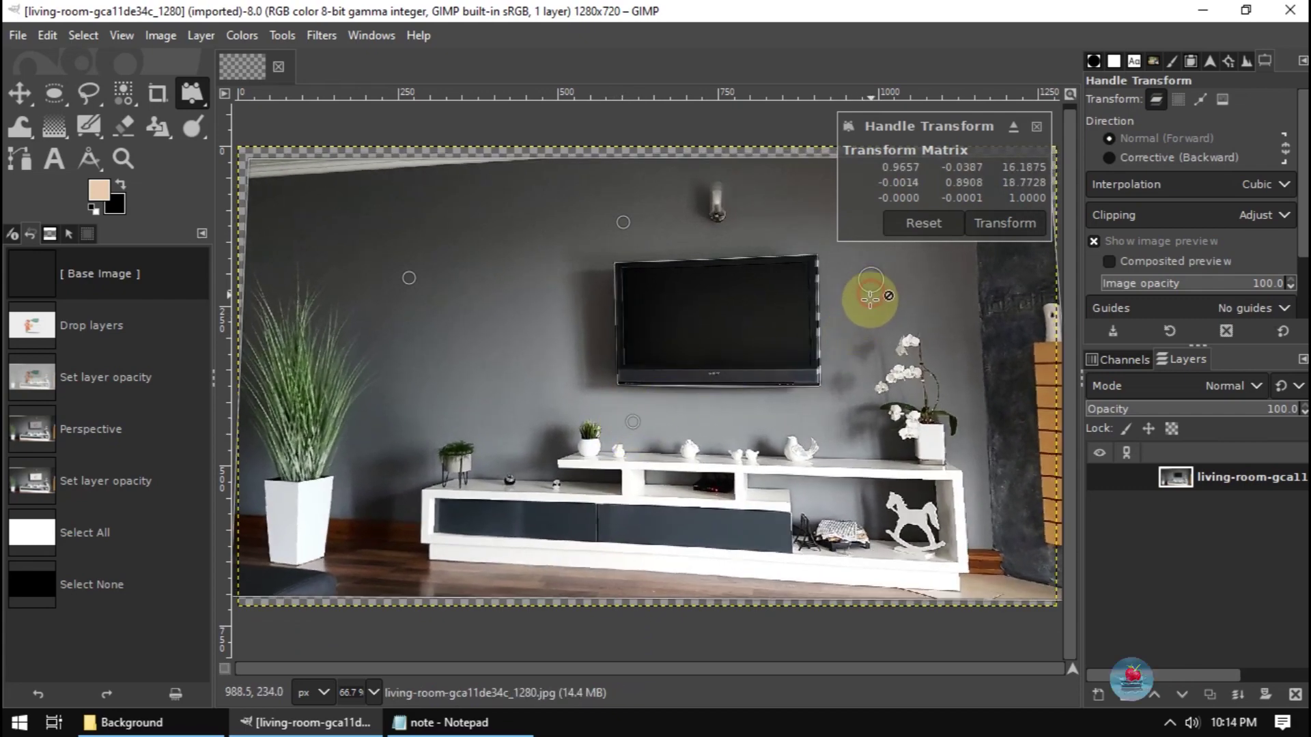
{"action": "left_click_drag", "start_coordinate": [873, 283], "coordinate": [776, 305]}
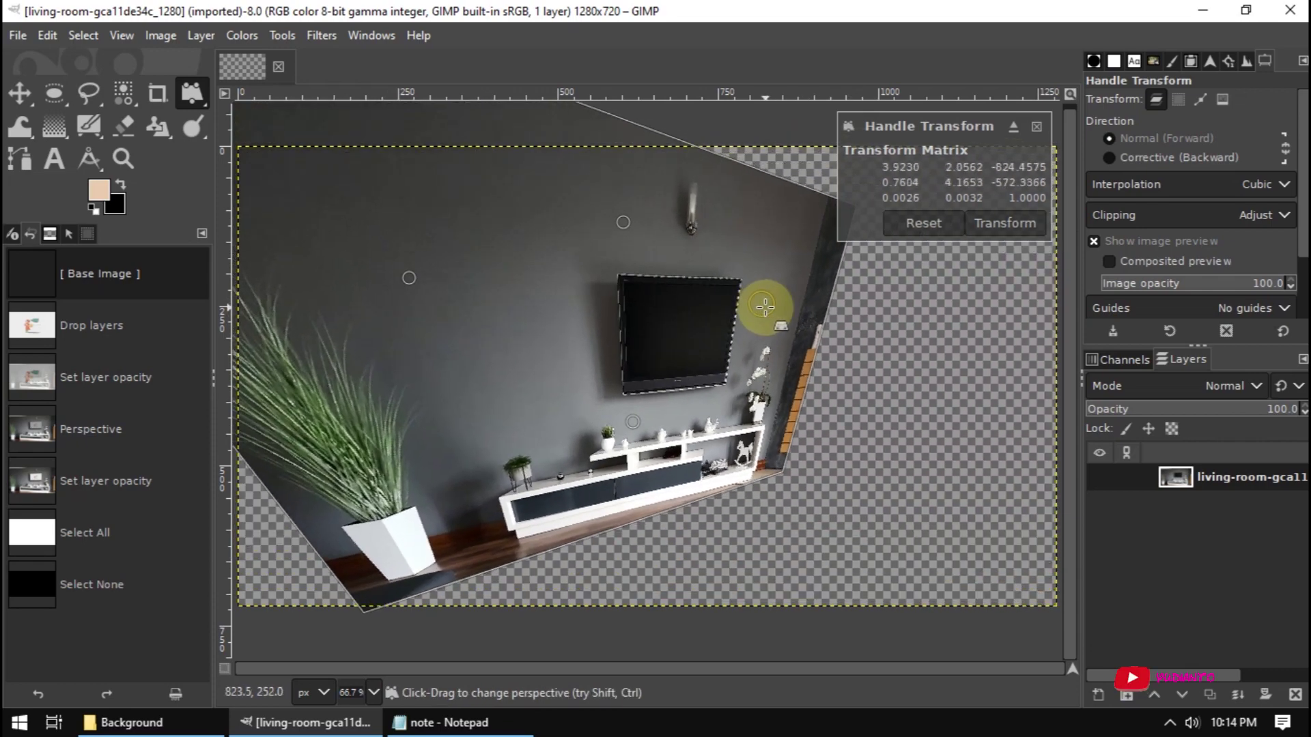
{"action": "left_click_drag", "start_coordinate": [775, 305], "coordinate": [788, 305]}
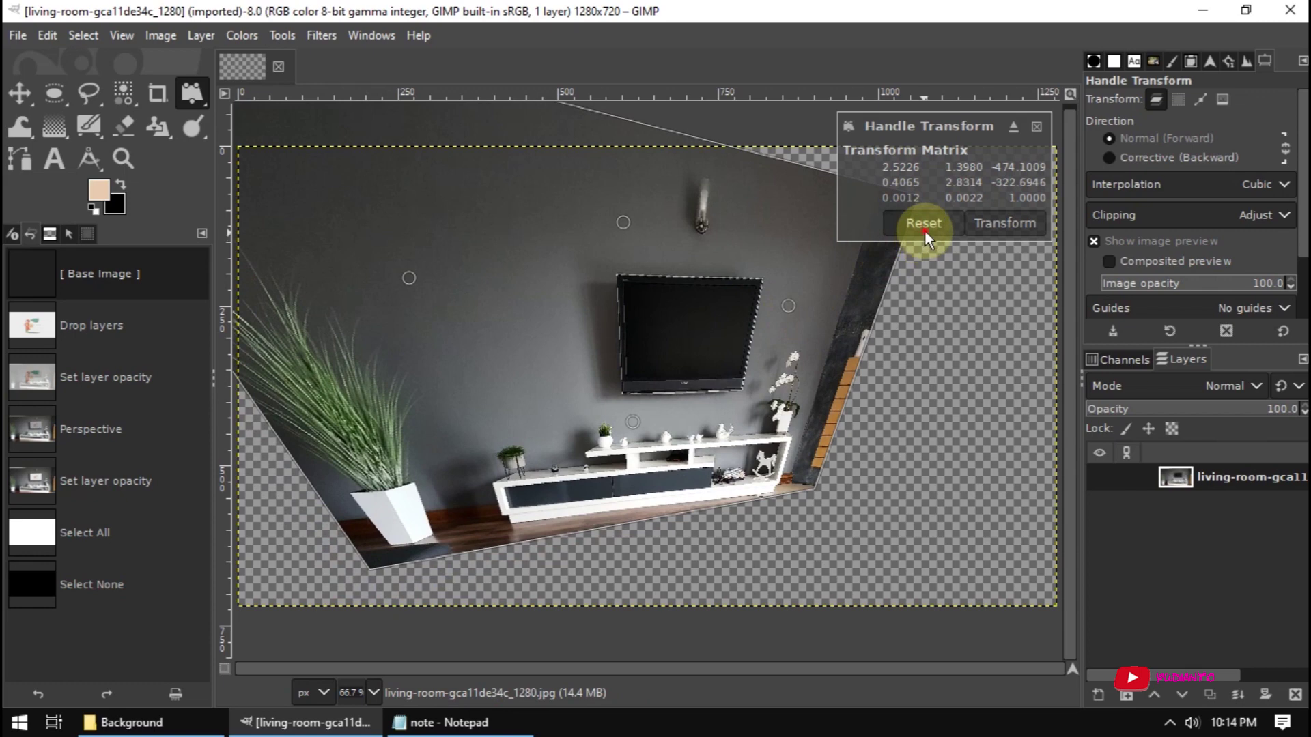
{"action": "left_click", "coordinate": [923, 231]}
{"action": "left_click", "coordinate": [283, 34]}
{"action": "mouse_move", "coordinate": [330, 110]}
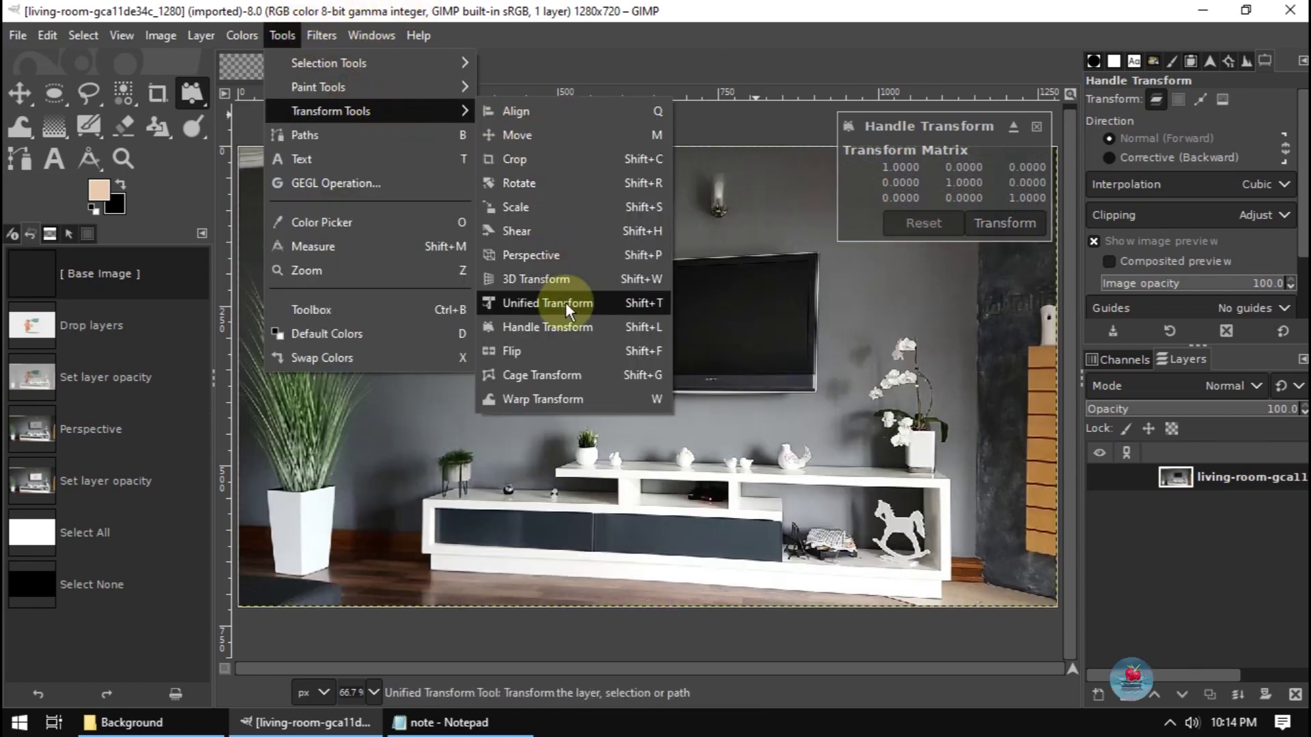
Select the Flip tool, mirror the photo horizontally, then flip it back.
{"action": "left_click", "coordinate": [566, 345]}
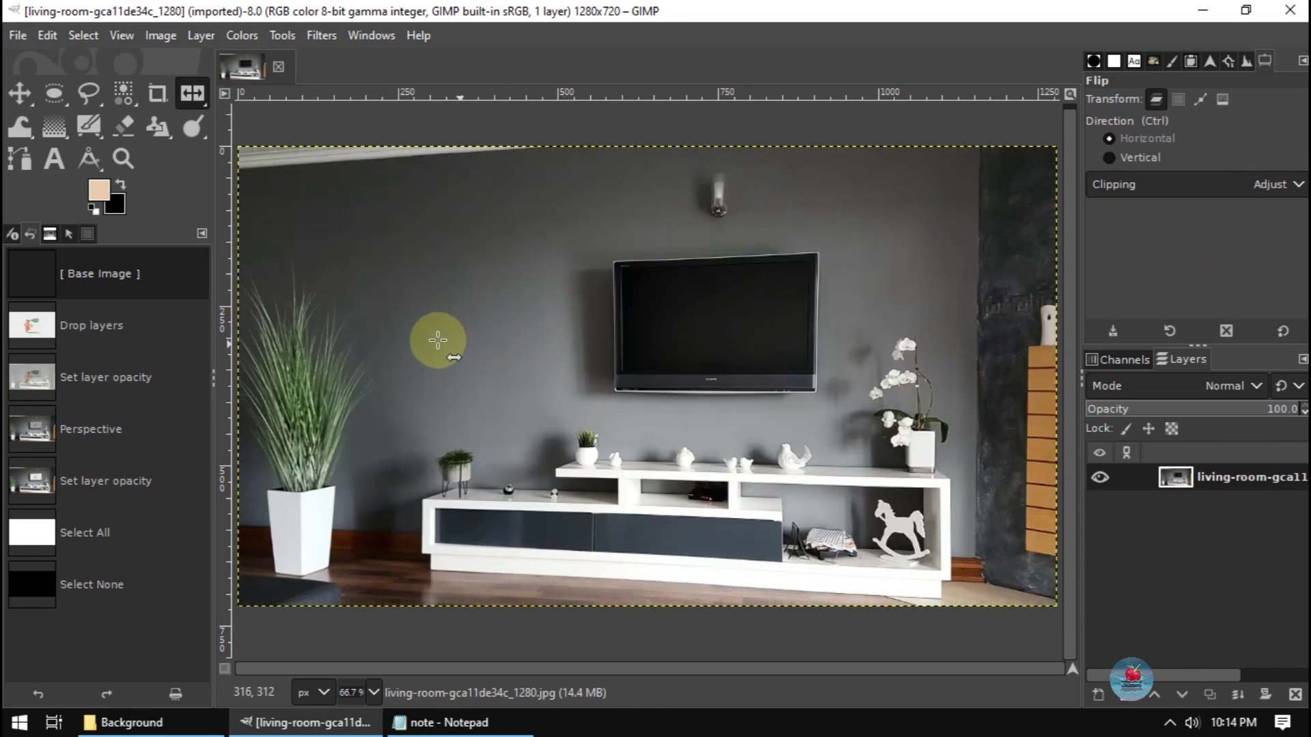
{"action": "left_click", "coordinate": [280, 35]}
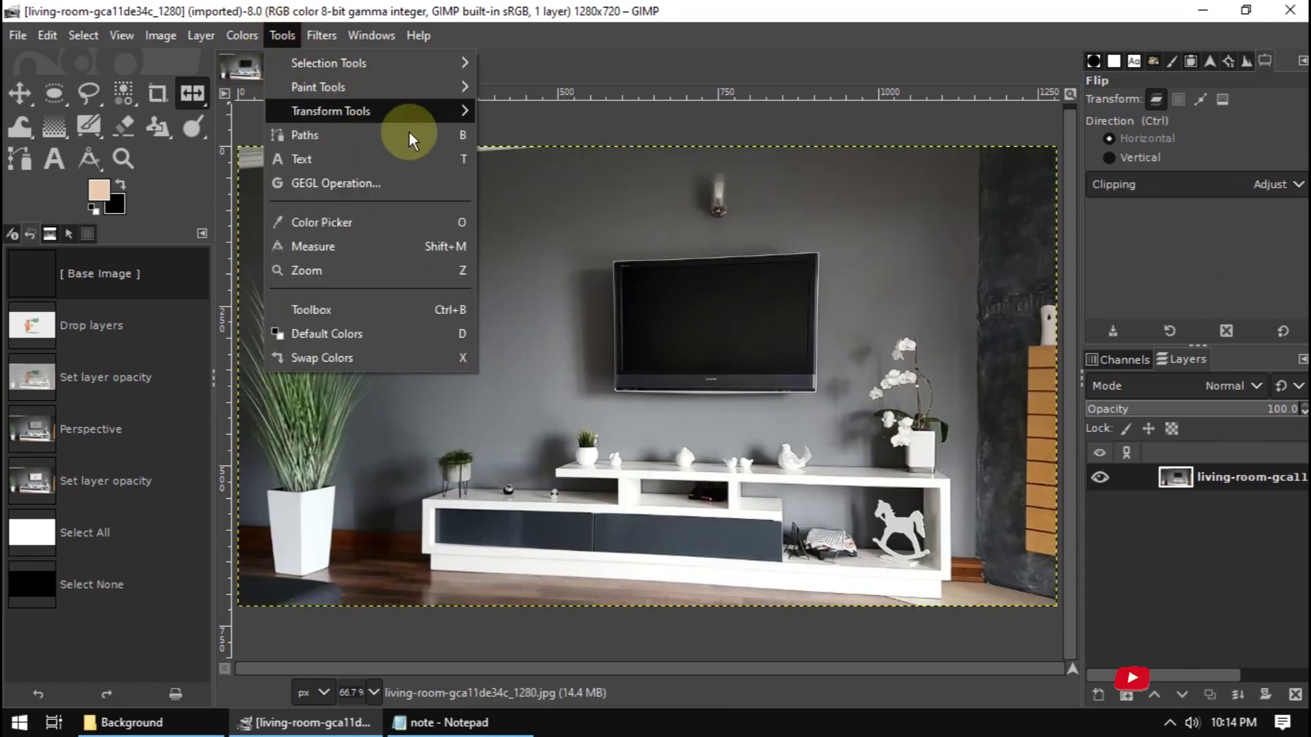
{"action": "mouse_move", "coordinate": [331, 111]}
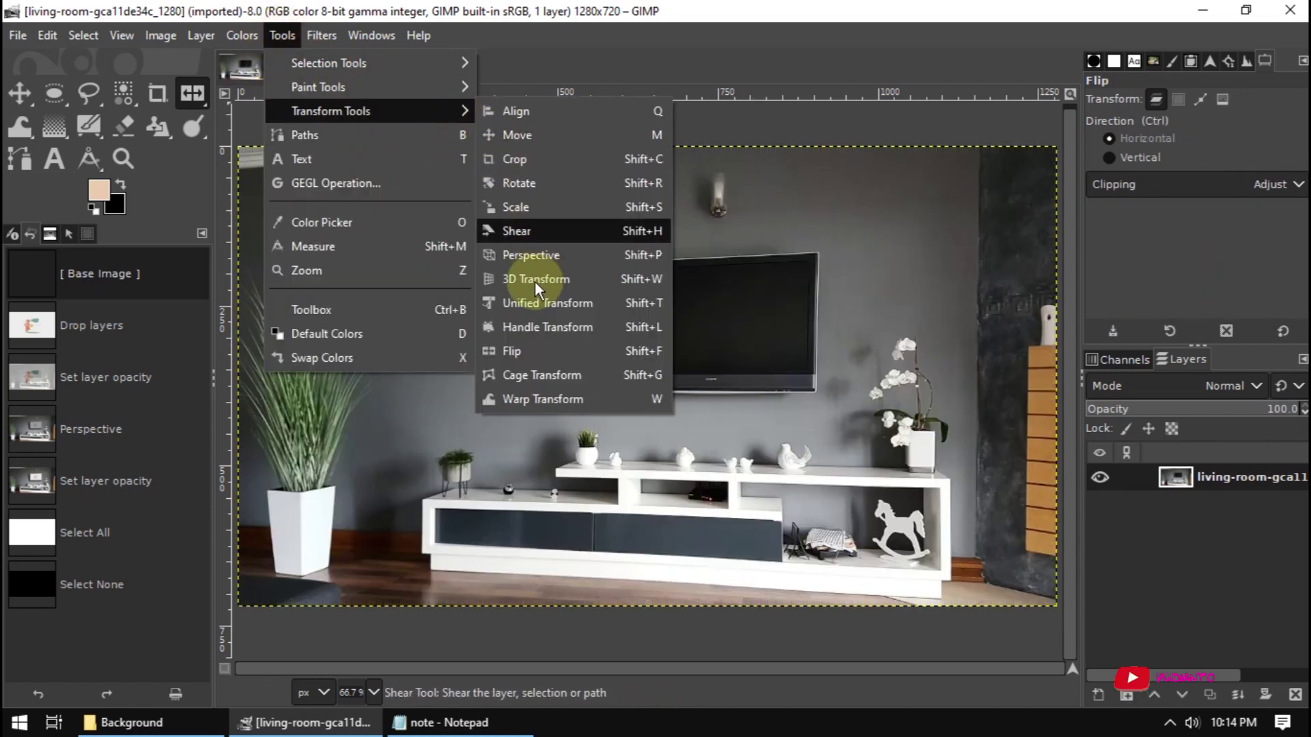
{"action": "left_click", "coordinate": [527, 345]}
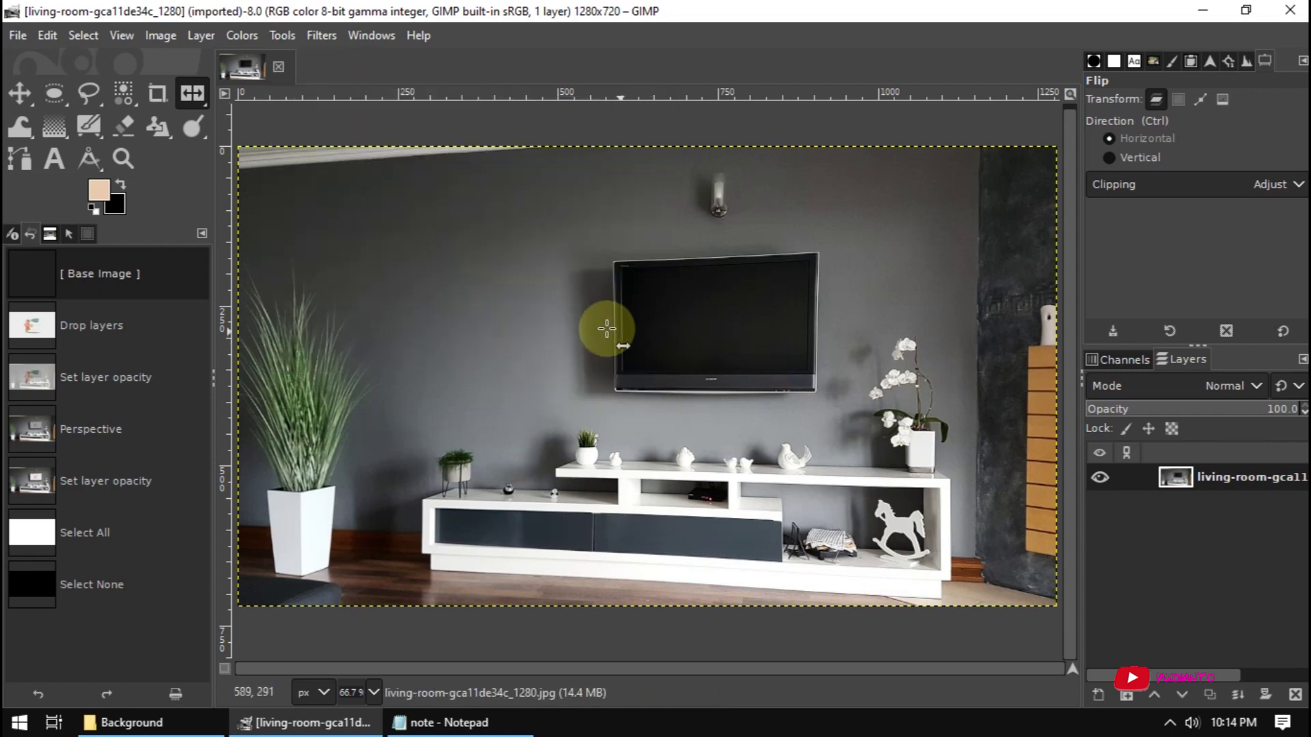
{"action": "left_click", "coordinate": [513, 283]}
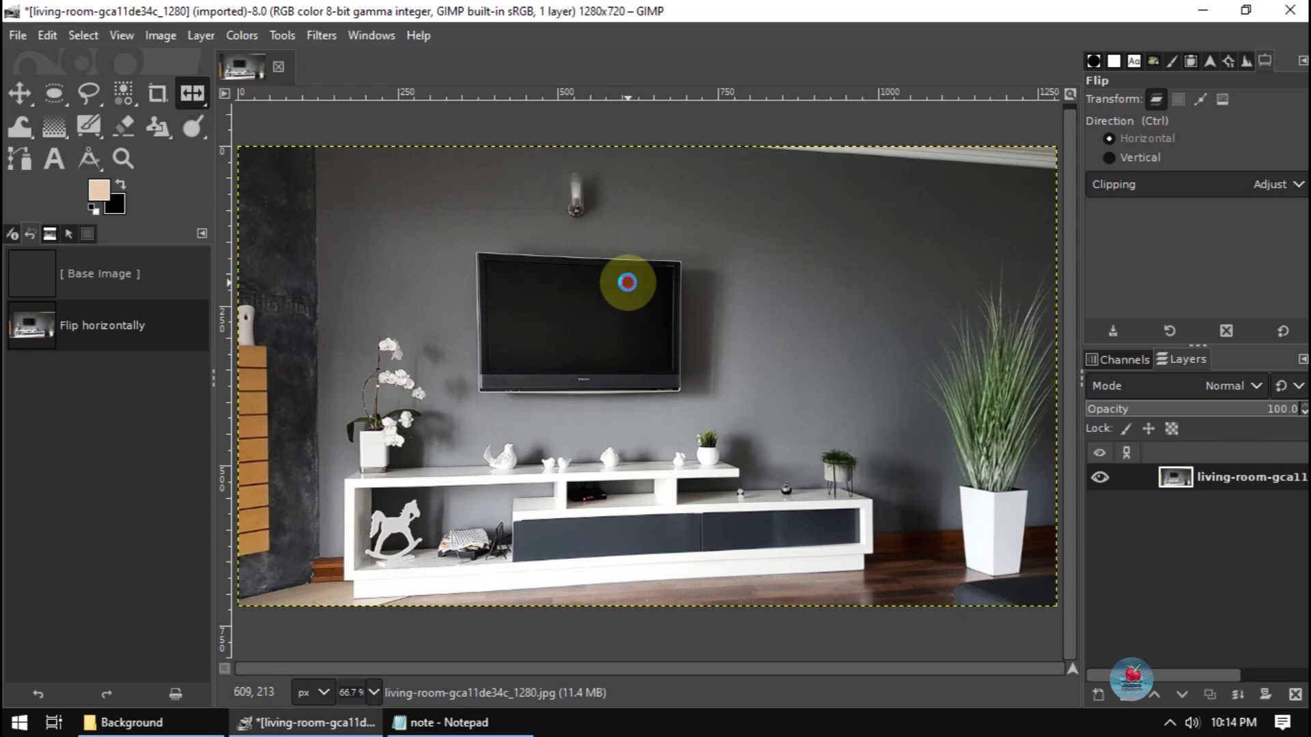
{"action": "left_click", "coordinate": [628, 282]}
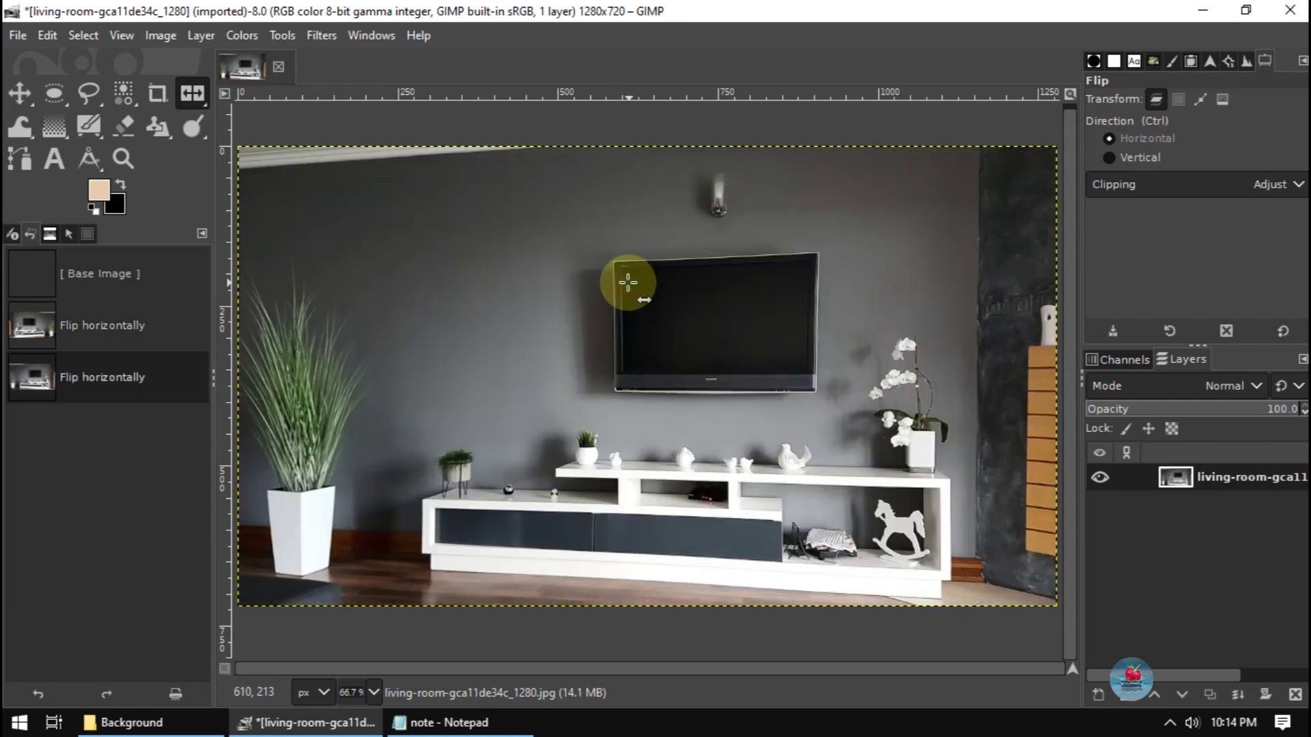
Flip the photo horizontally four more times, then revert history to [Base Image].
{"action": "left_click", "coordinate": [286, 34]}
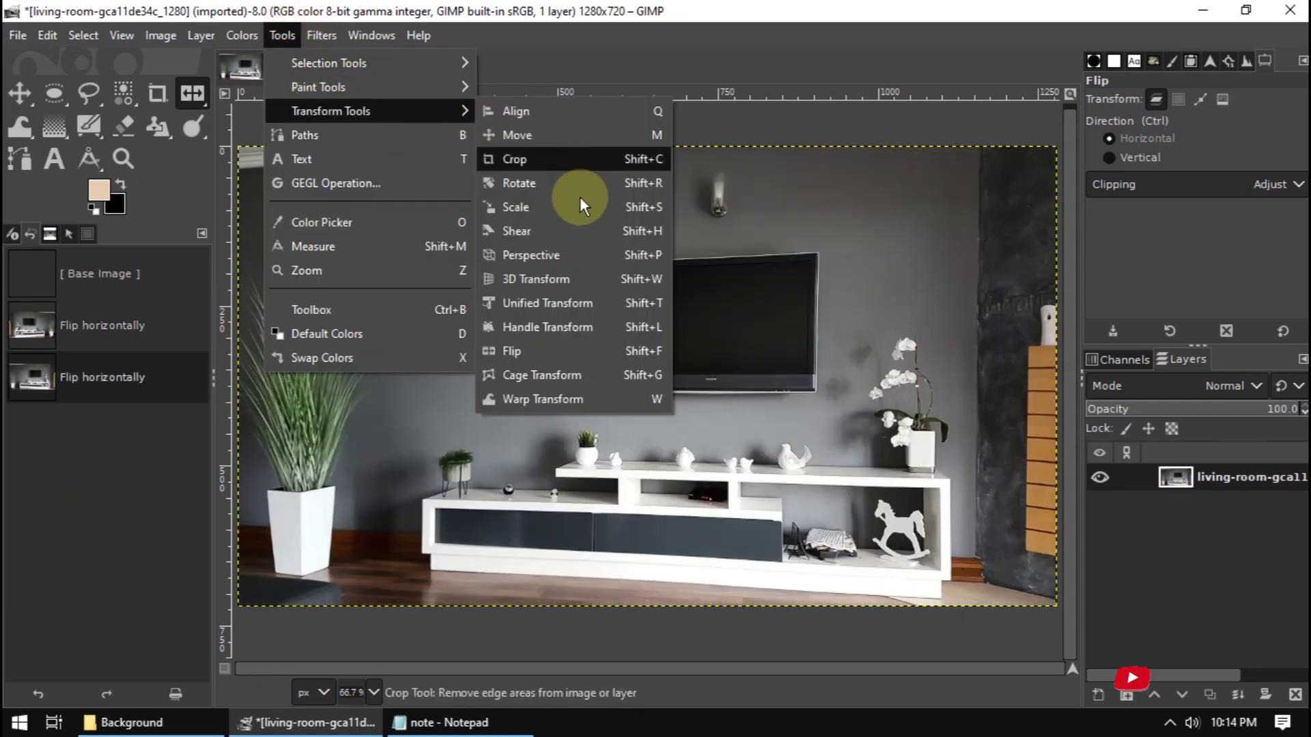
{"action": "left_click", "coordinate": [542, 350]}
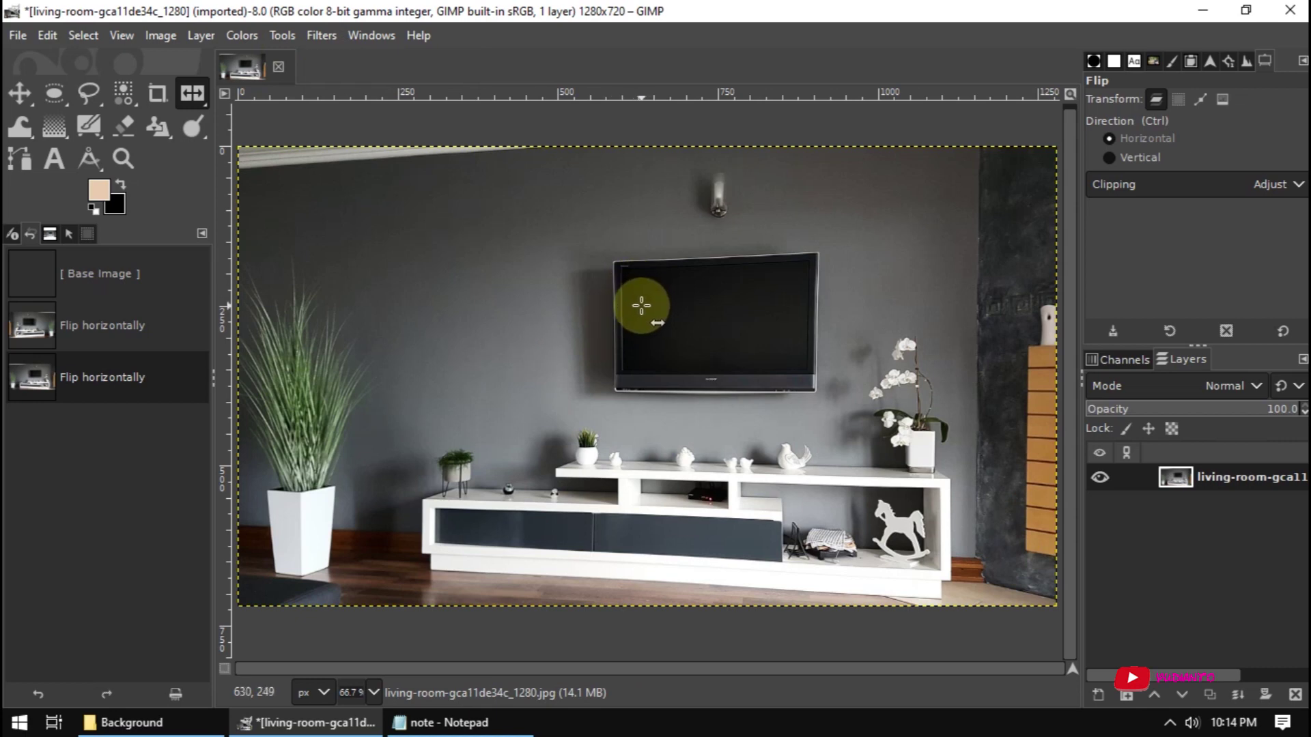
{"action": "left_click", "coordinate": [606, 308]}
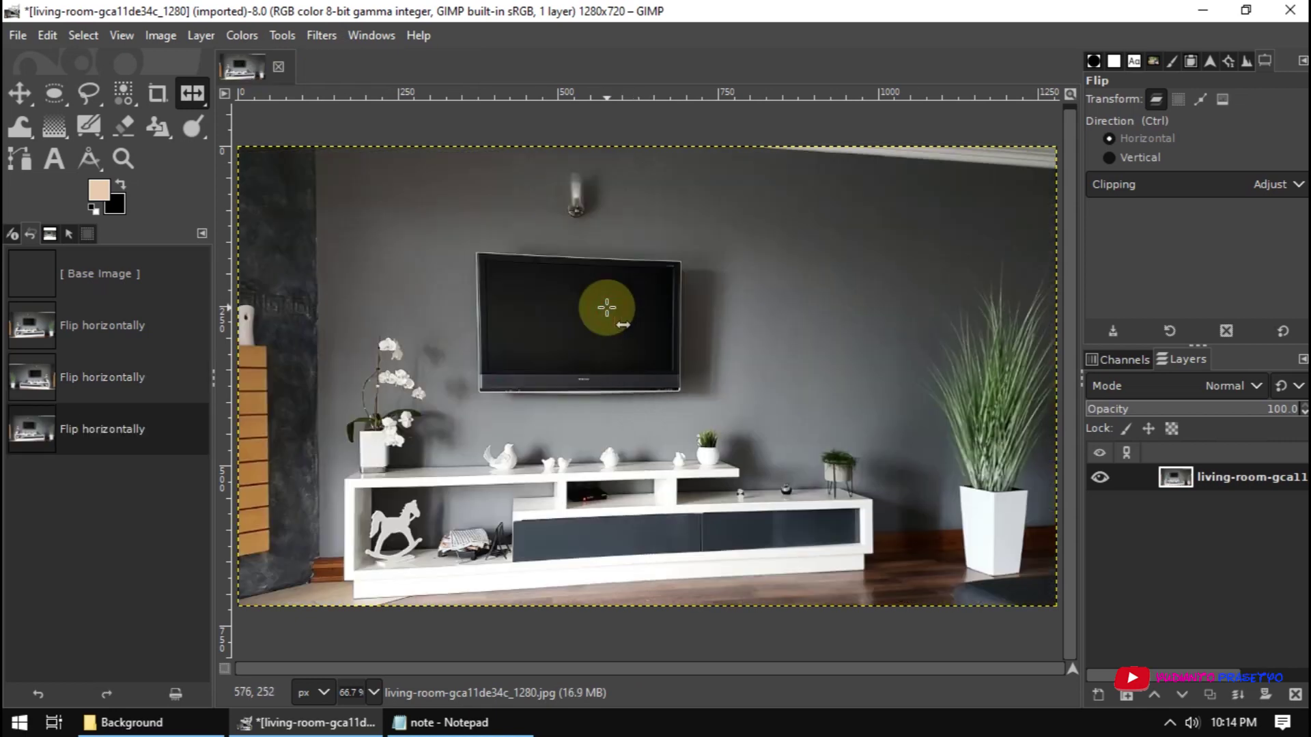
{"action": "left_click", "coordinate": [606, 308]}
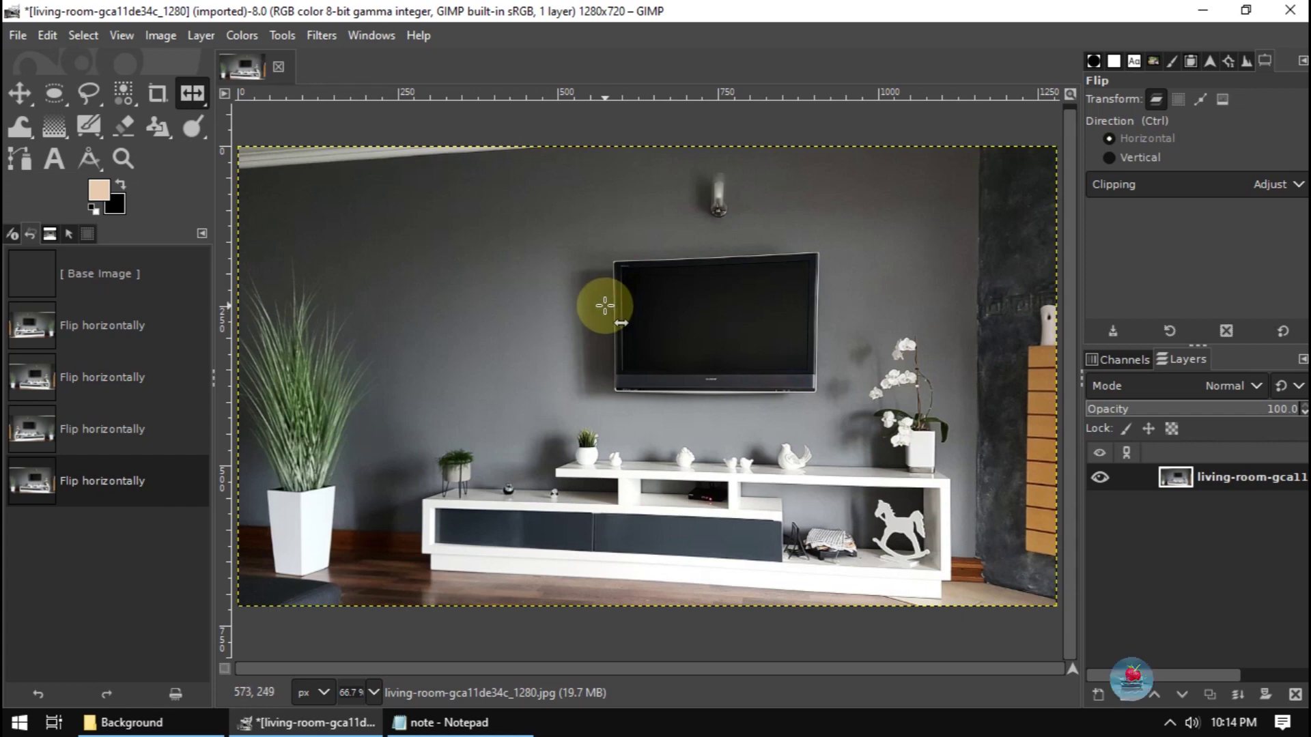
{"action": "left_click", "coordinate": [605, 306]}
{"action": "left_click", "coordinate": [604, 304]}
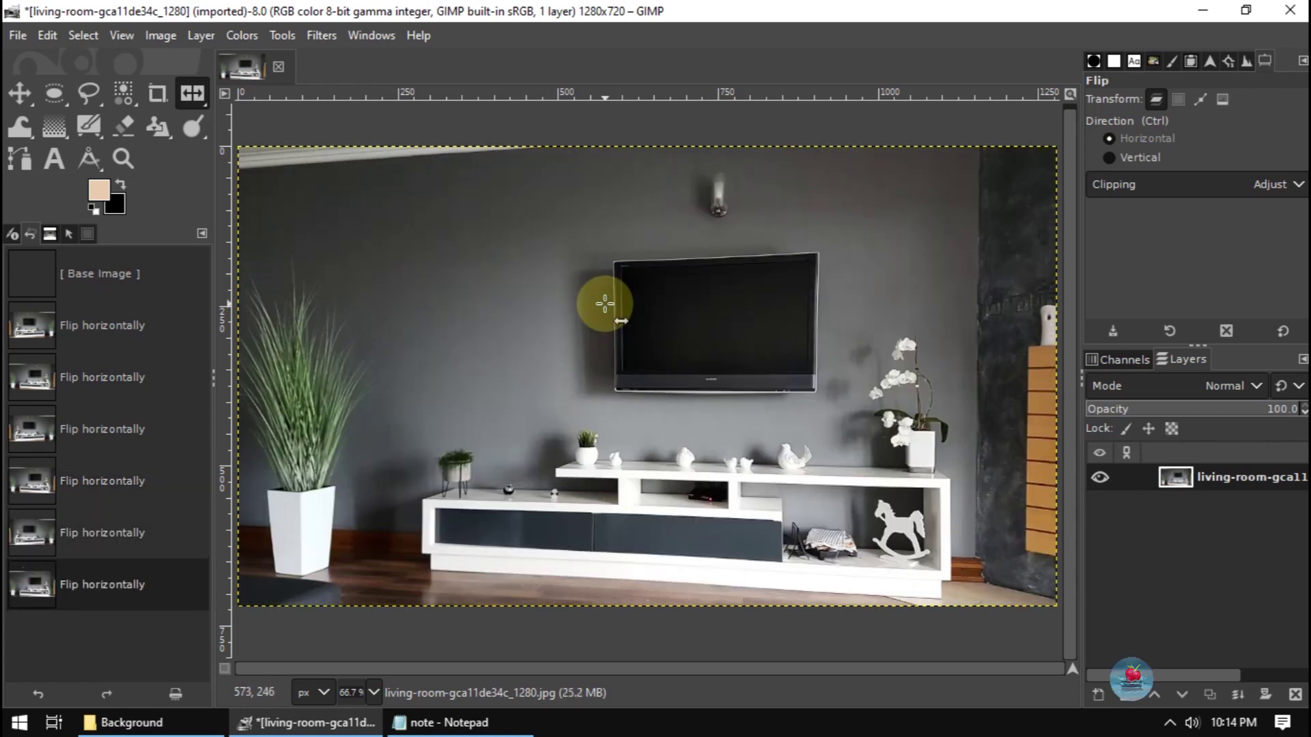
{"action": "left_click", "coordinate": [132, 273]}
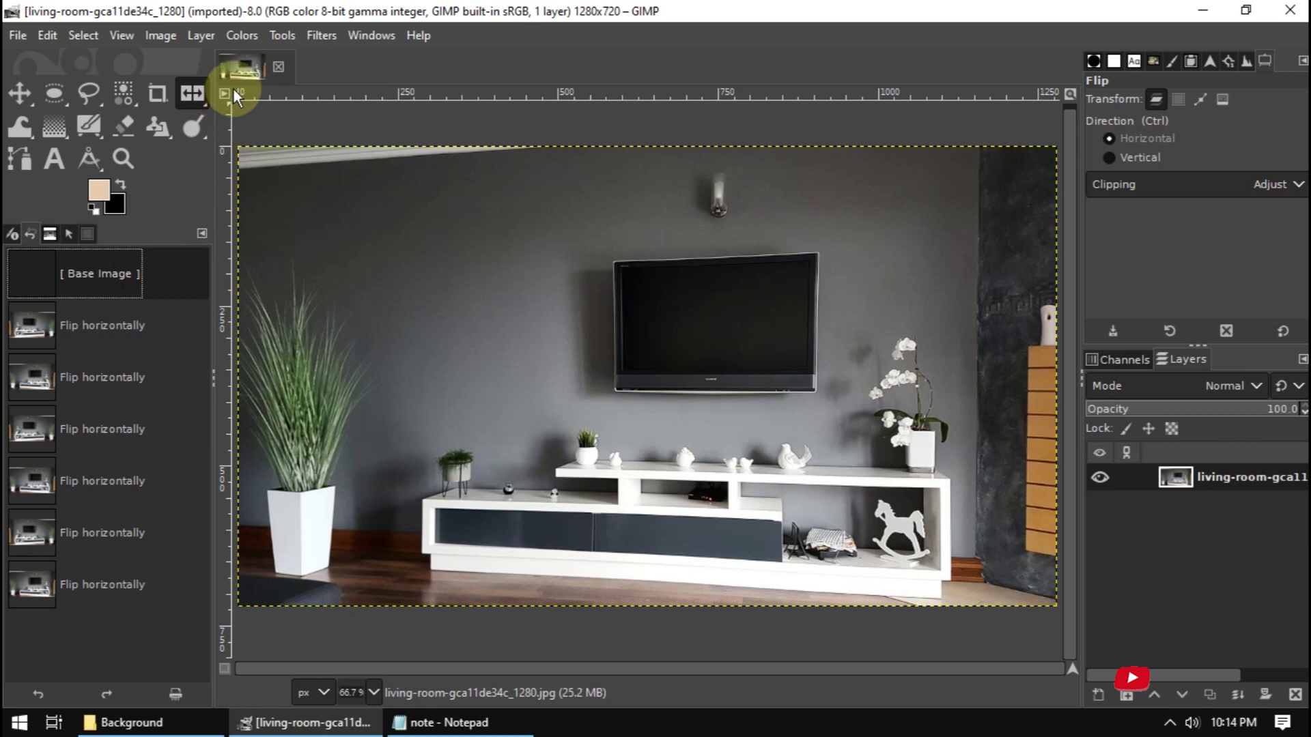
{"action": "left_click", "coordinate": [271, 40]}
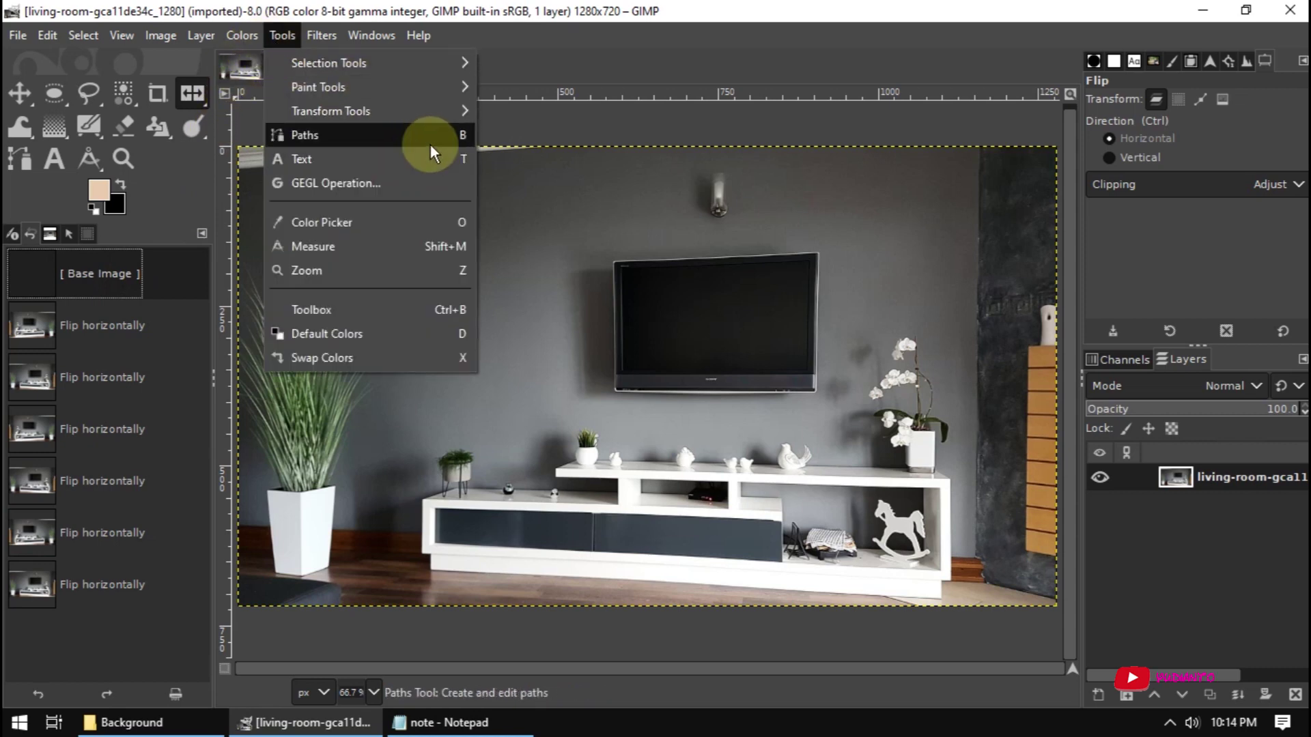
{"action": "mouse_move", "coordinate": [330, 111]}
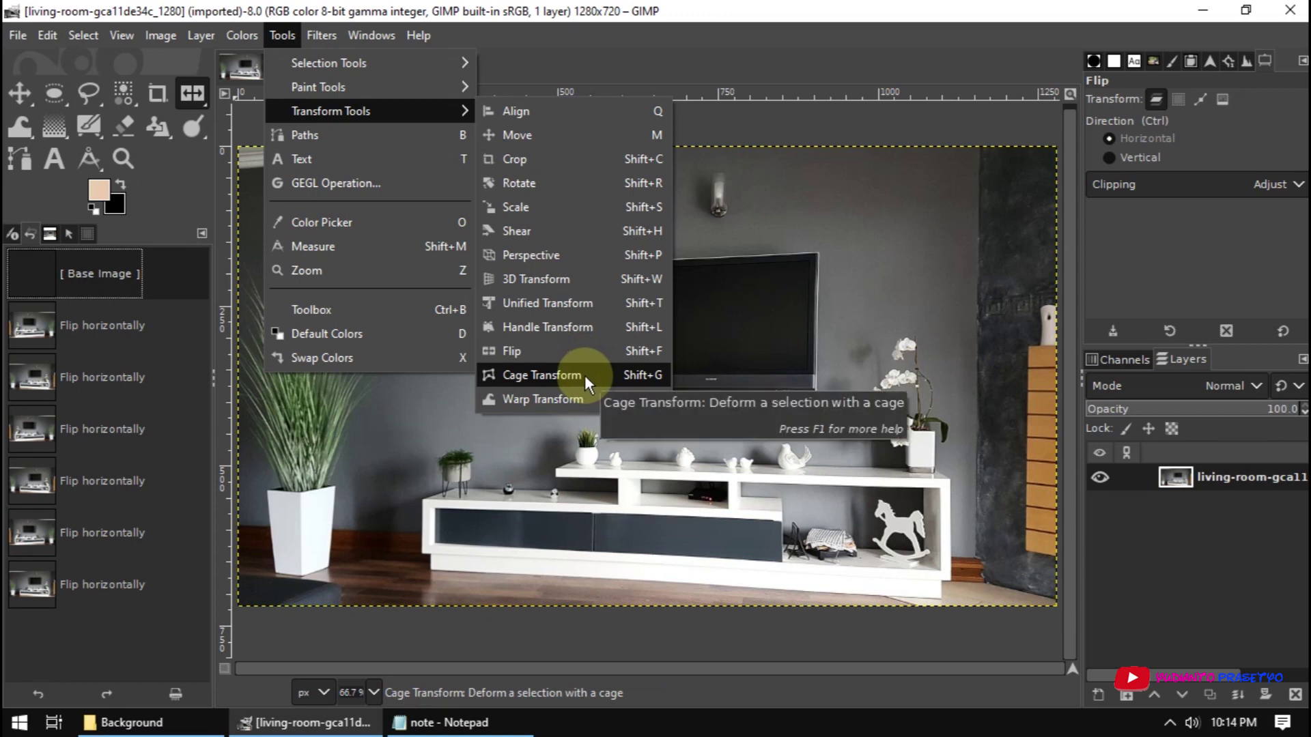
Select Cage Transform and place a closed four-point cage around the TV.
{"action": "left_click", "coordinate": [584, 375]}
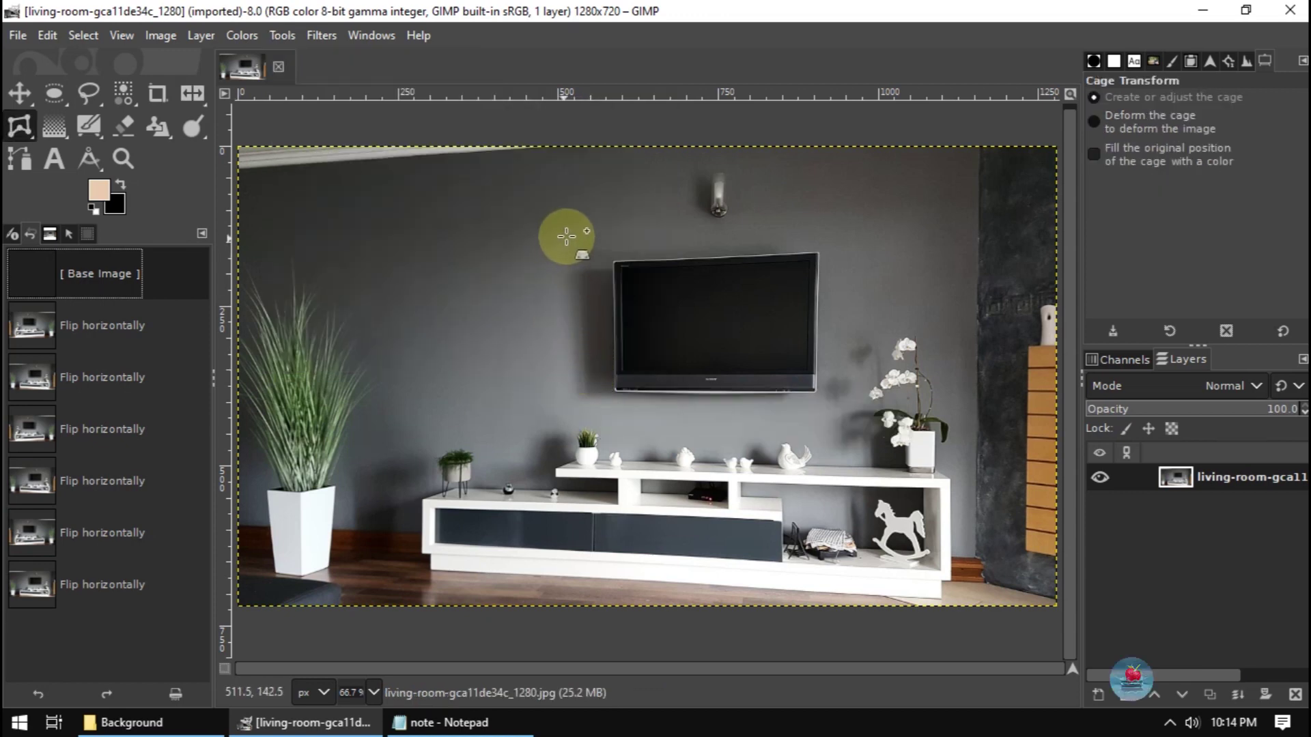
{"action": "left_click", "coordinate": [567, 236]}
{"action": "left_click", "coordinate": [575, 414]}
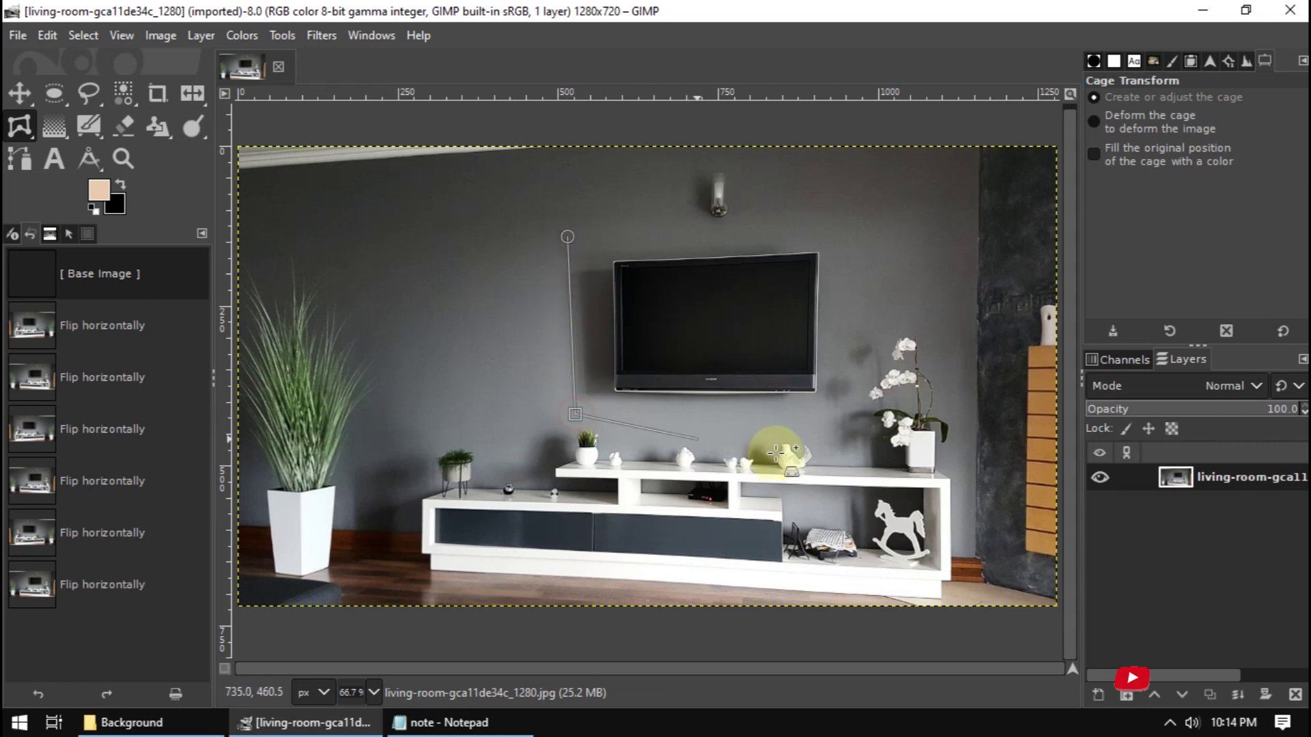
{"action": "left_click", "coordinate": [838, 420]}
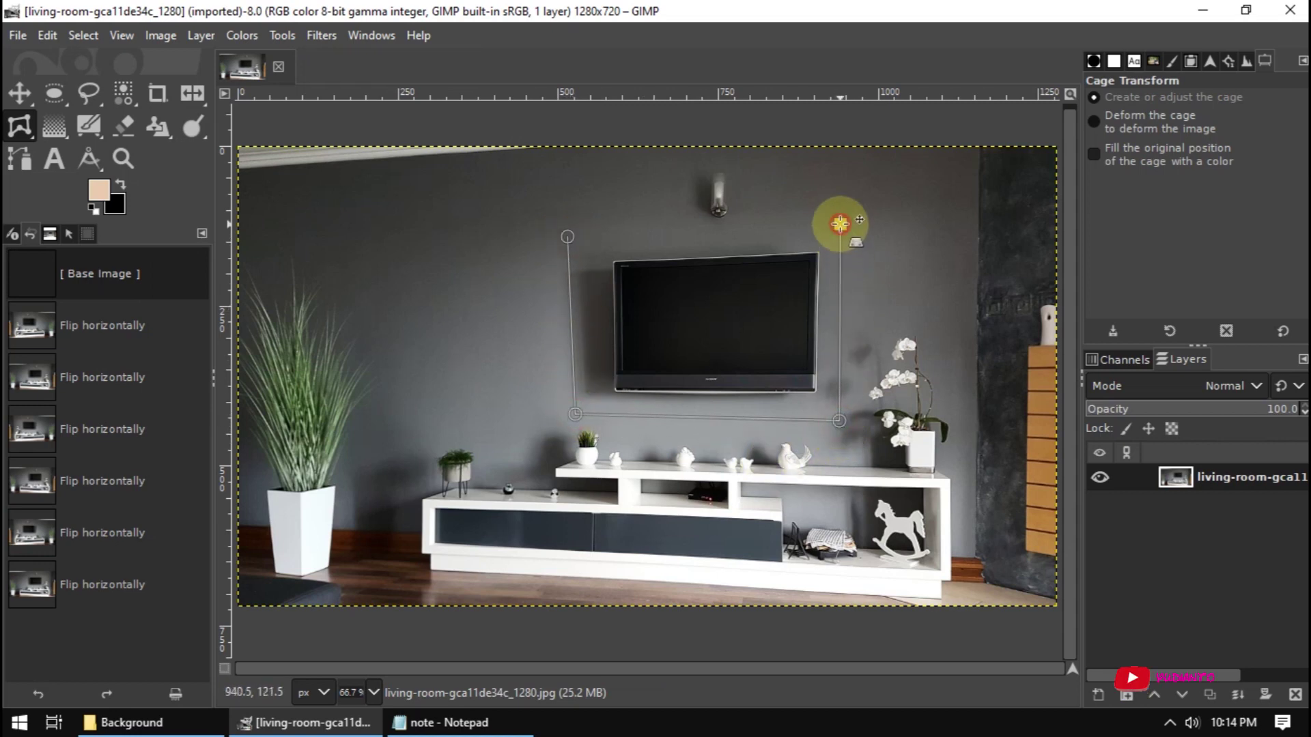
{"action": "left_click", "coordinate": [840, 223]}
{"action": "left_click", "coordinate": [566, 237]}
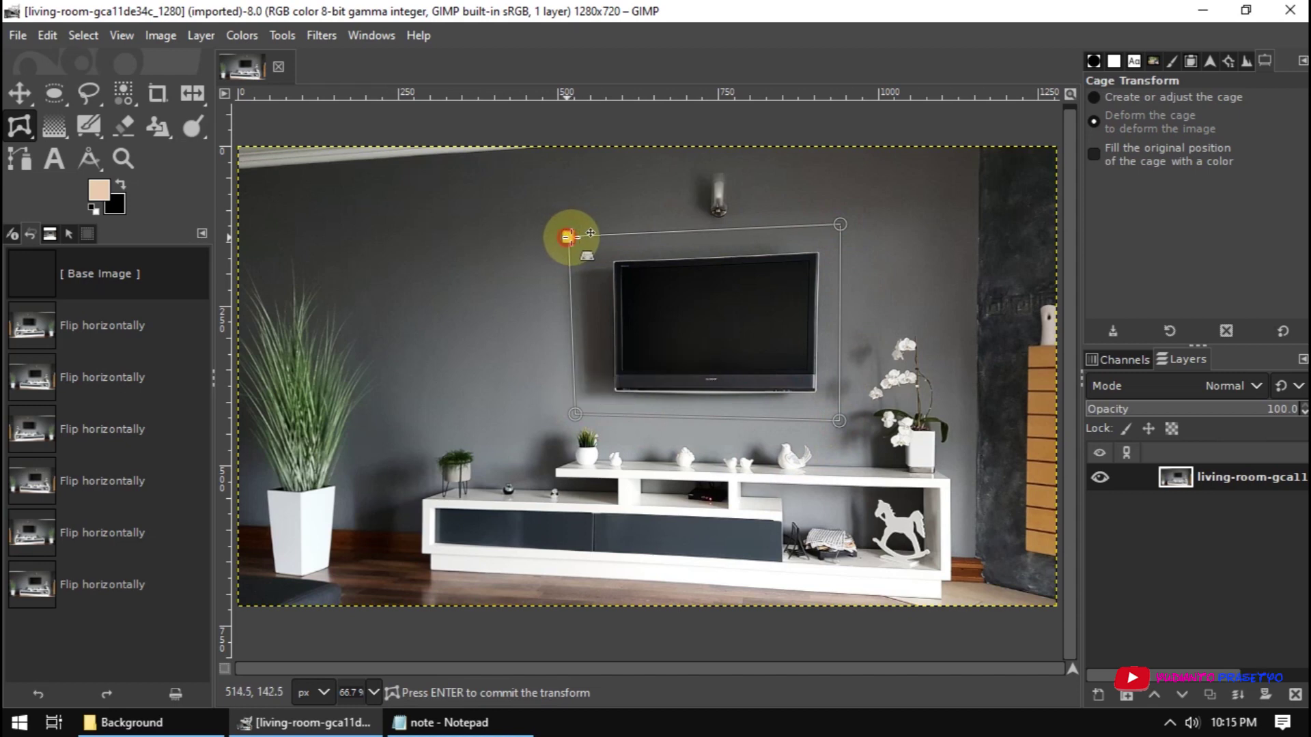
Drag the cage's corner vertices to skew and tilt the TV on the wall.
{"action": "left_click_drag", "start_coordinate": [567, 236], "coordinate": [617, 237]}
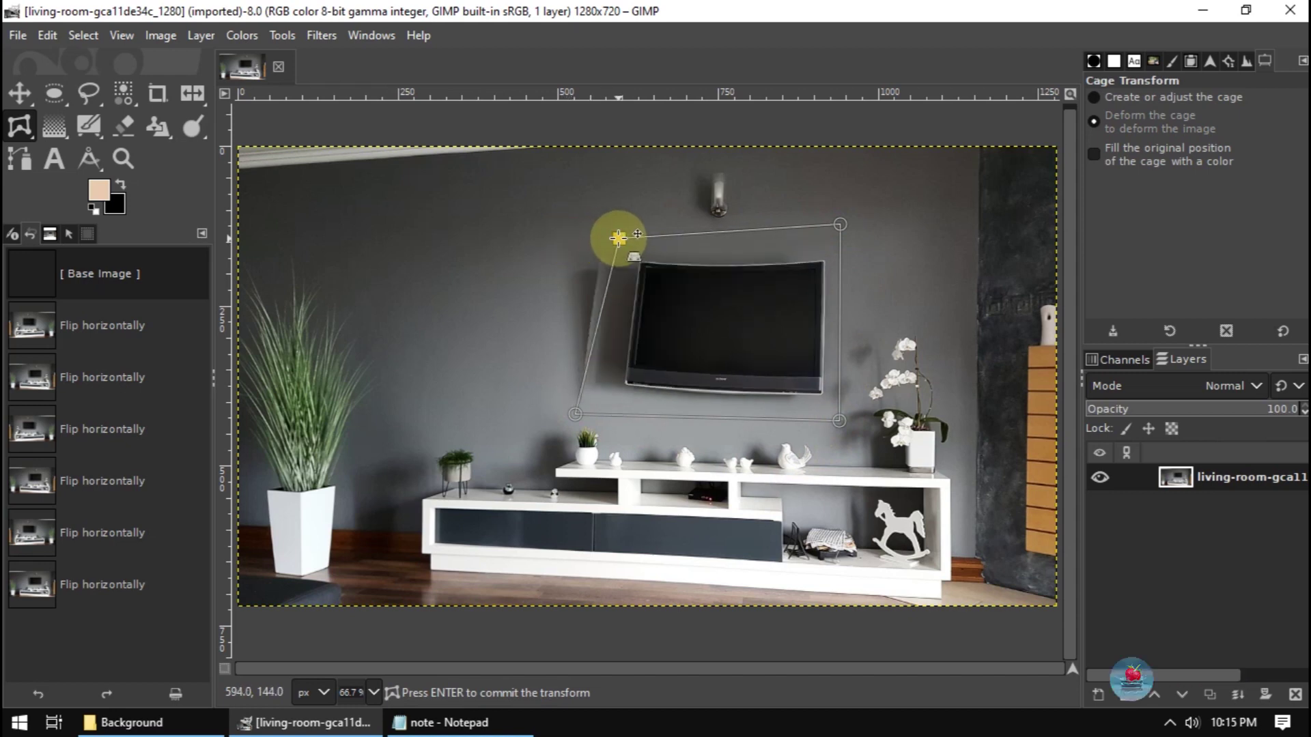
{"action": "left_click_drag", "start_coordinate": [617, 237], "coordinate": [581, 237]}
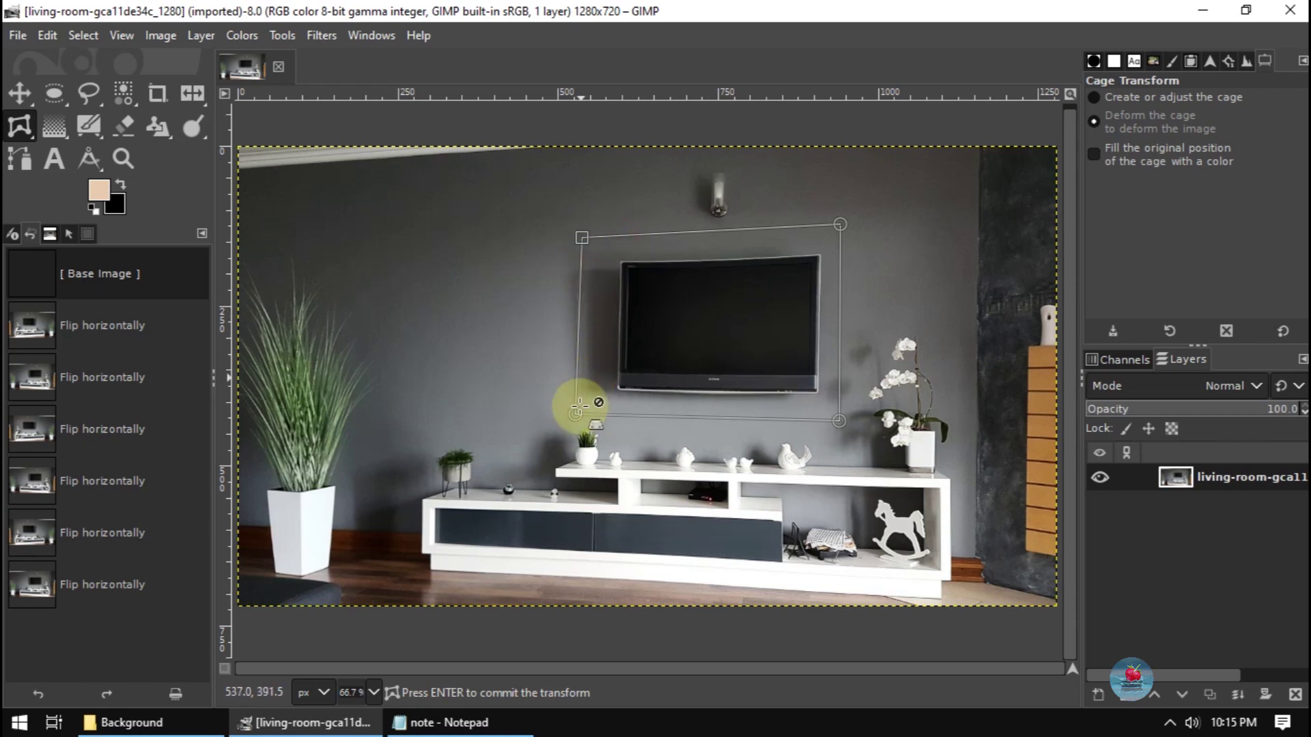
{"action": "left_click_drag", "start_coordinate": [575, 414], "coordinate": [637, 408]}
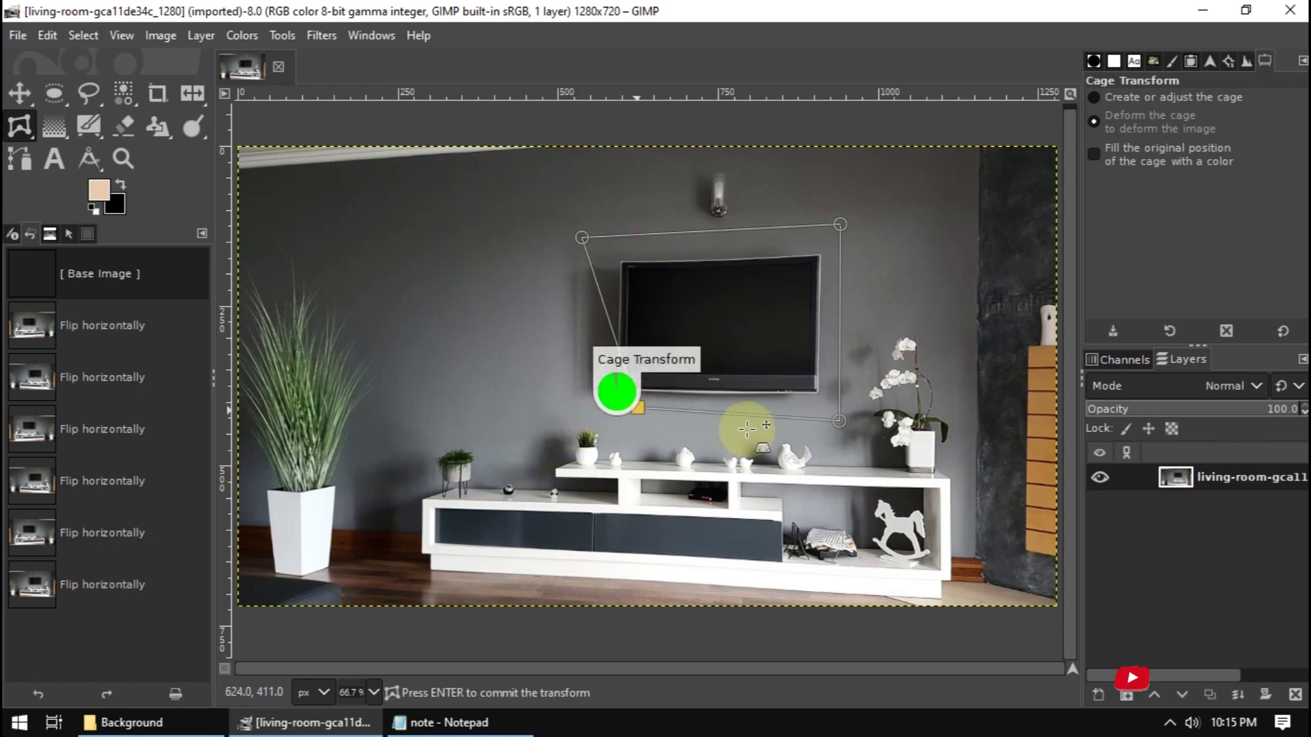
{"action": "left_click_drag", "start_coordinate": [838, 421], "coordinate": [844, 383]}
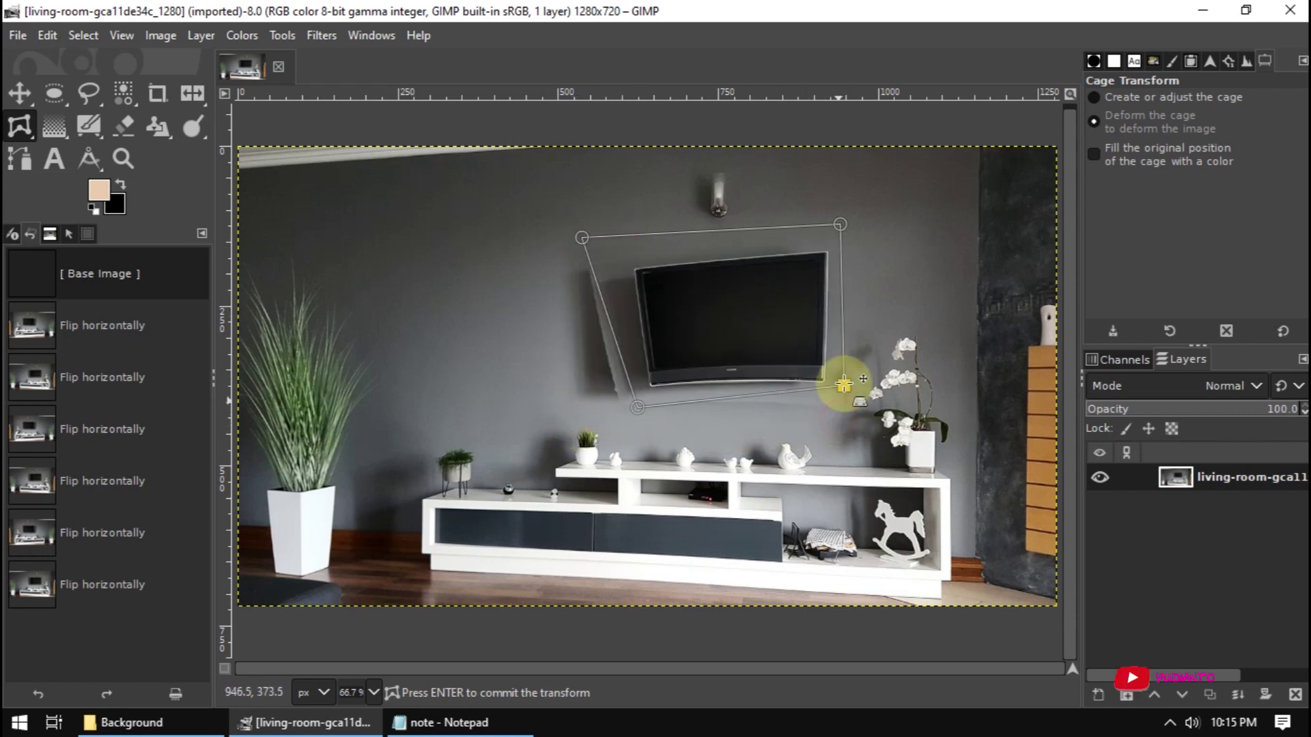
{"action": "left_click_drag", "start_coordinate": [839, 225], "coordinate": [865, 217]}
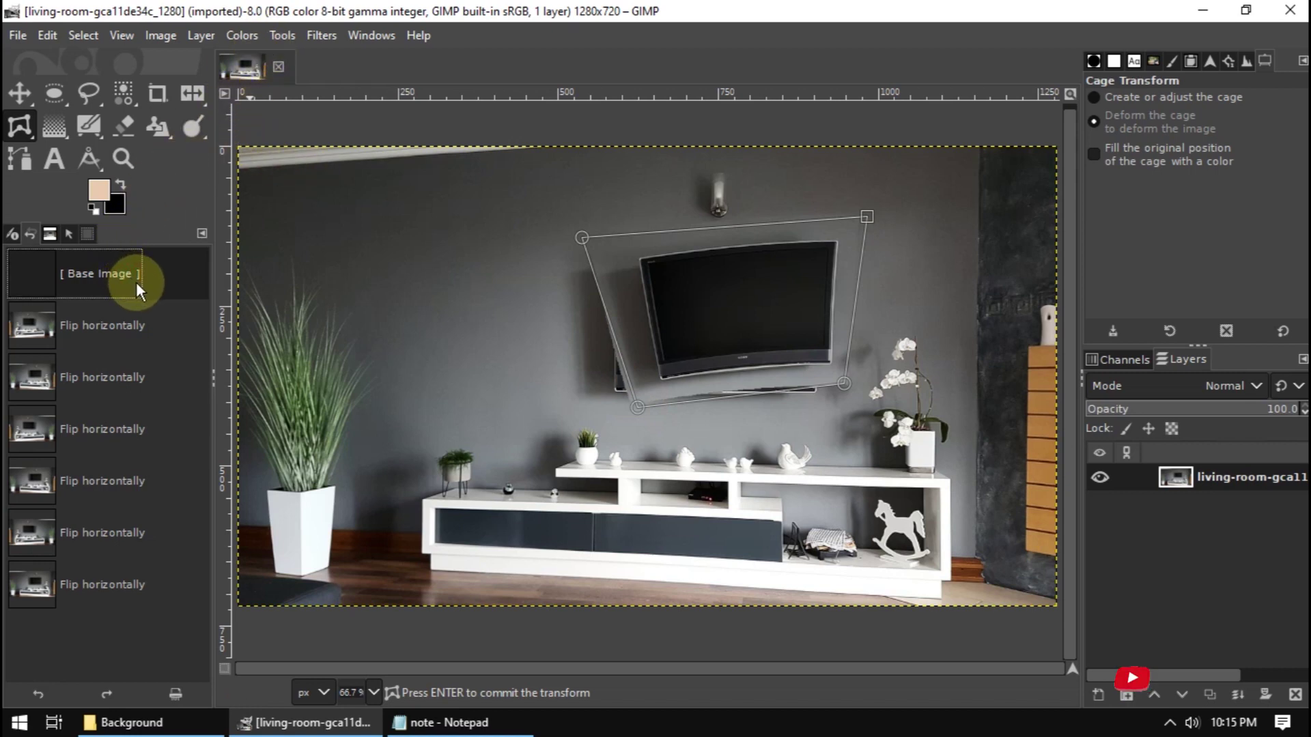
Close the cage-distorted photo and reopen the living-room image from the Background folder in GIMP.
{"action": "left_click", "coordinate": [278, 67]}
{"action": "left_click", "coordinate": [205, 717]}
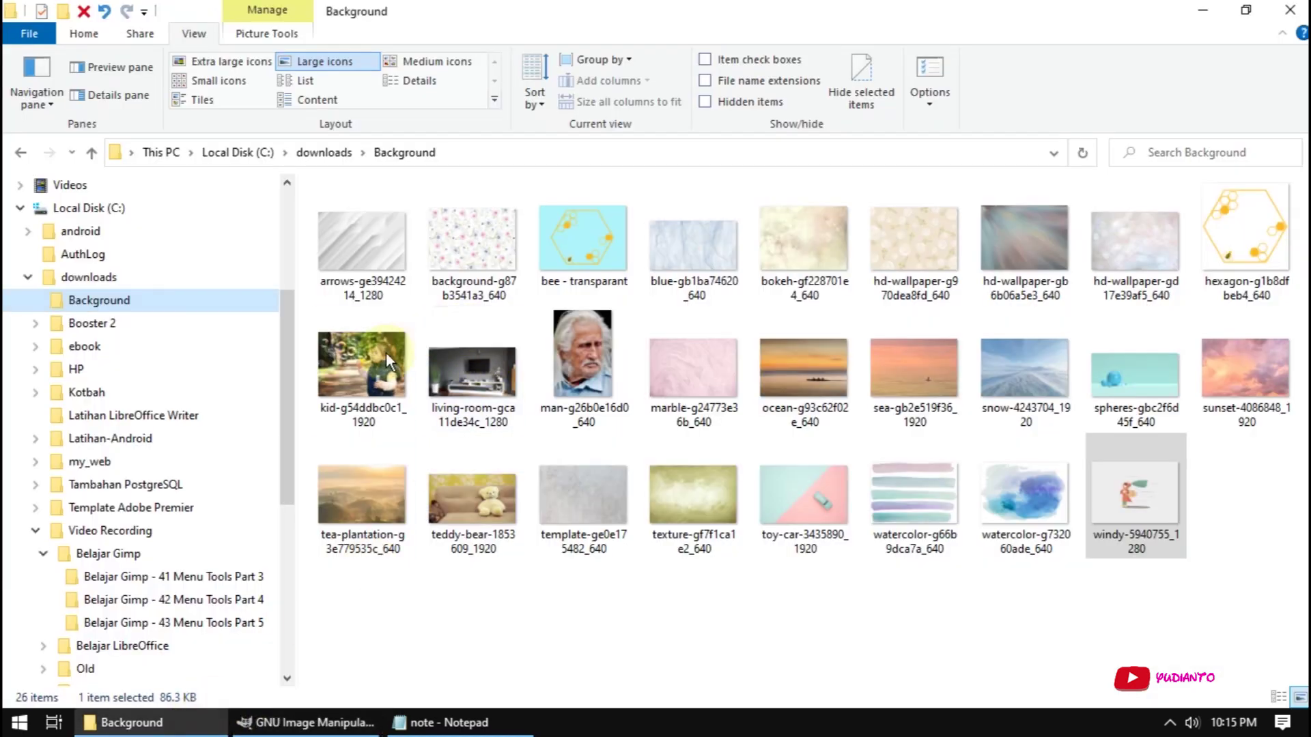
{"action": "left_click", "coordinate": [452, 359]}
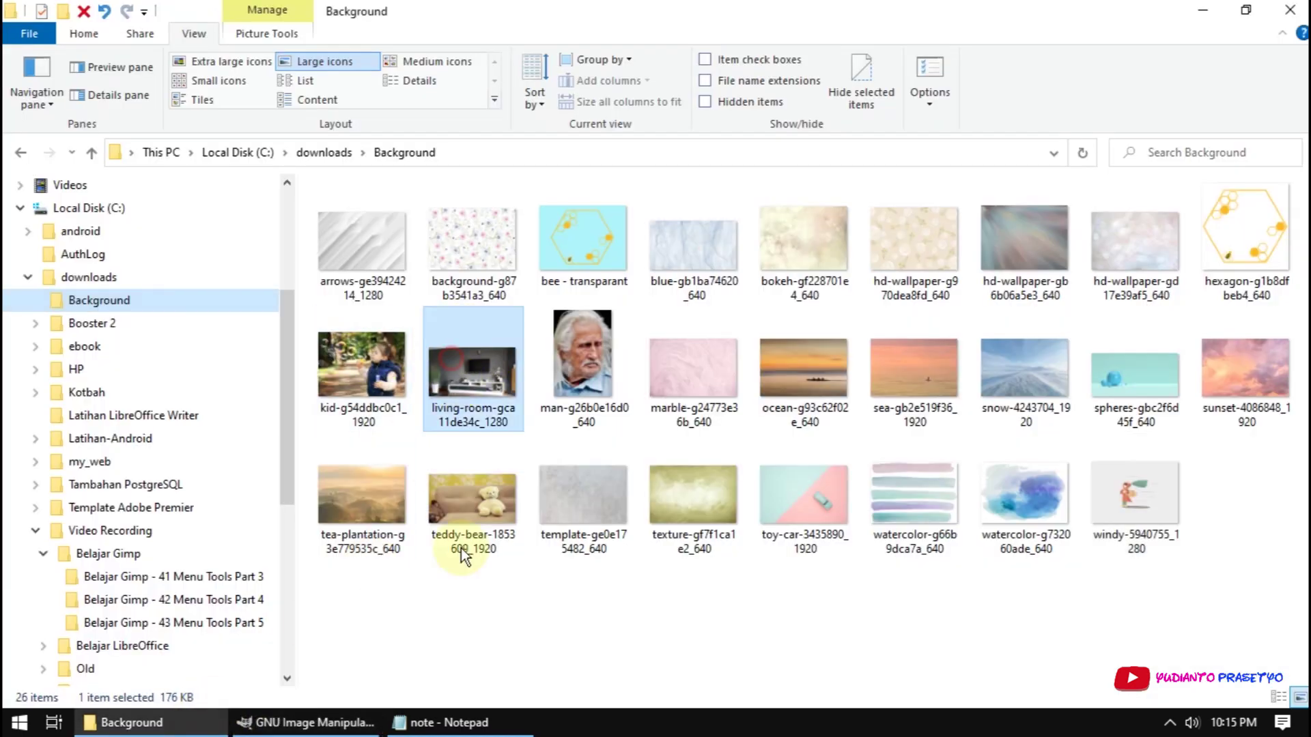
{"action": "left_click", "coordinate": [325, 725]}
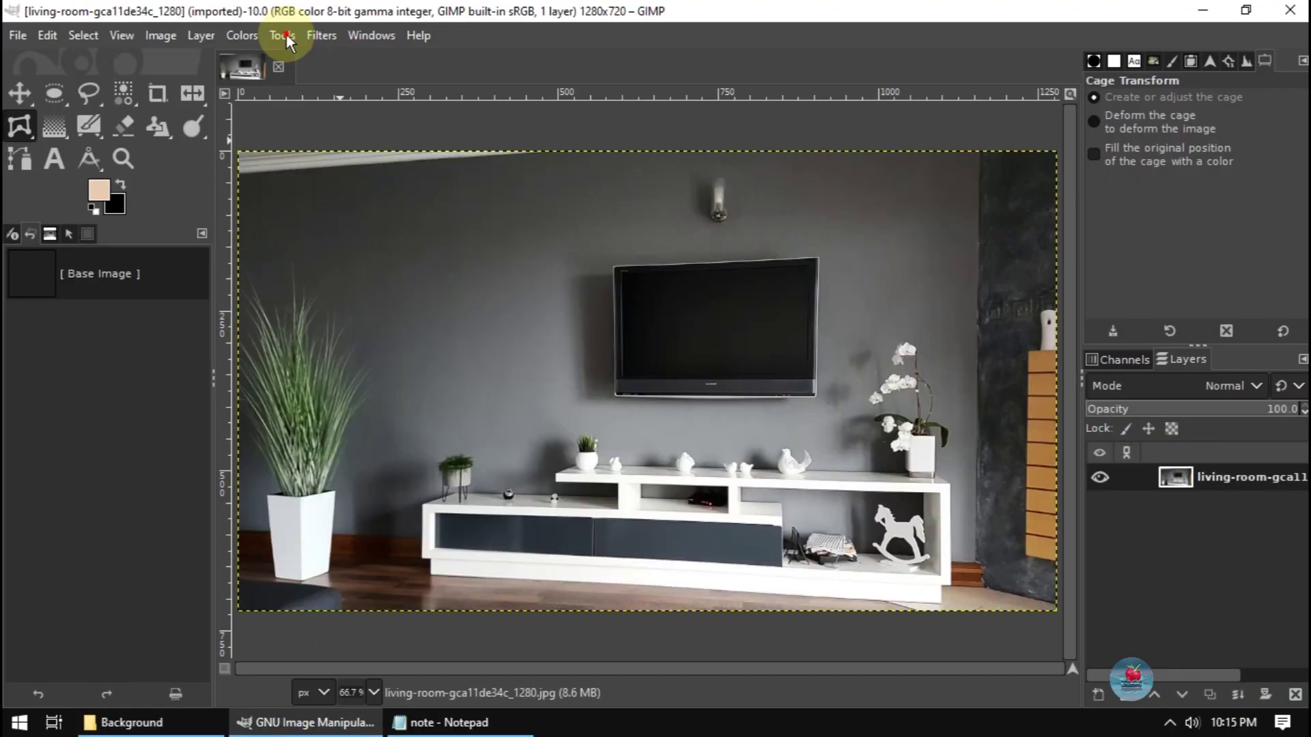
{"action": "left_click", "coordinate": [285, 37]}
{"action": "mouse_move", "coordinate": [330, 110]}
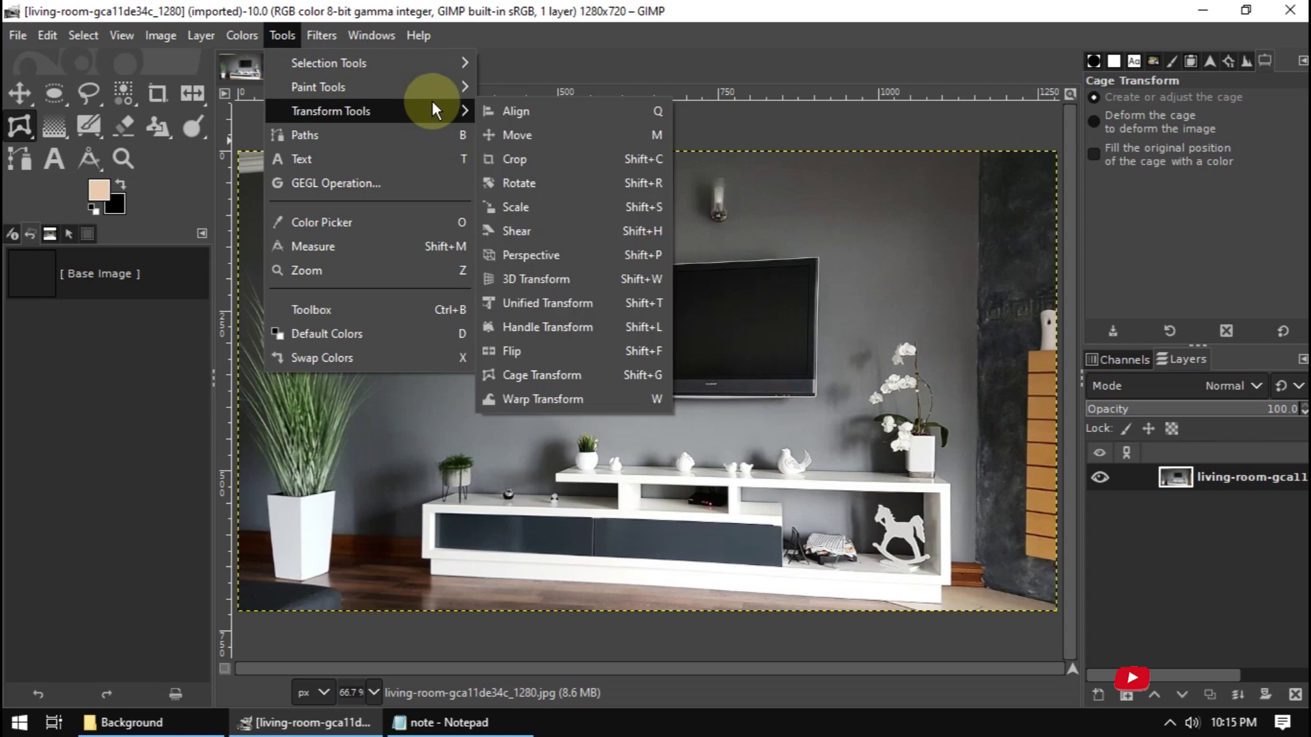
With Warp Transform, push the TV's right, top and left edges into jagged bumps and spikes.
{"action": "left_click", "coordinate": [558, 402]}
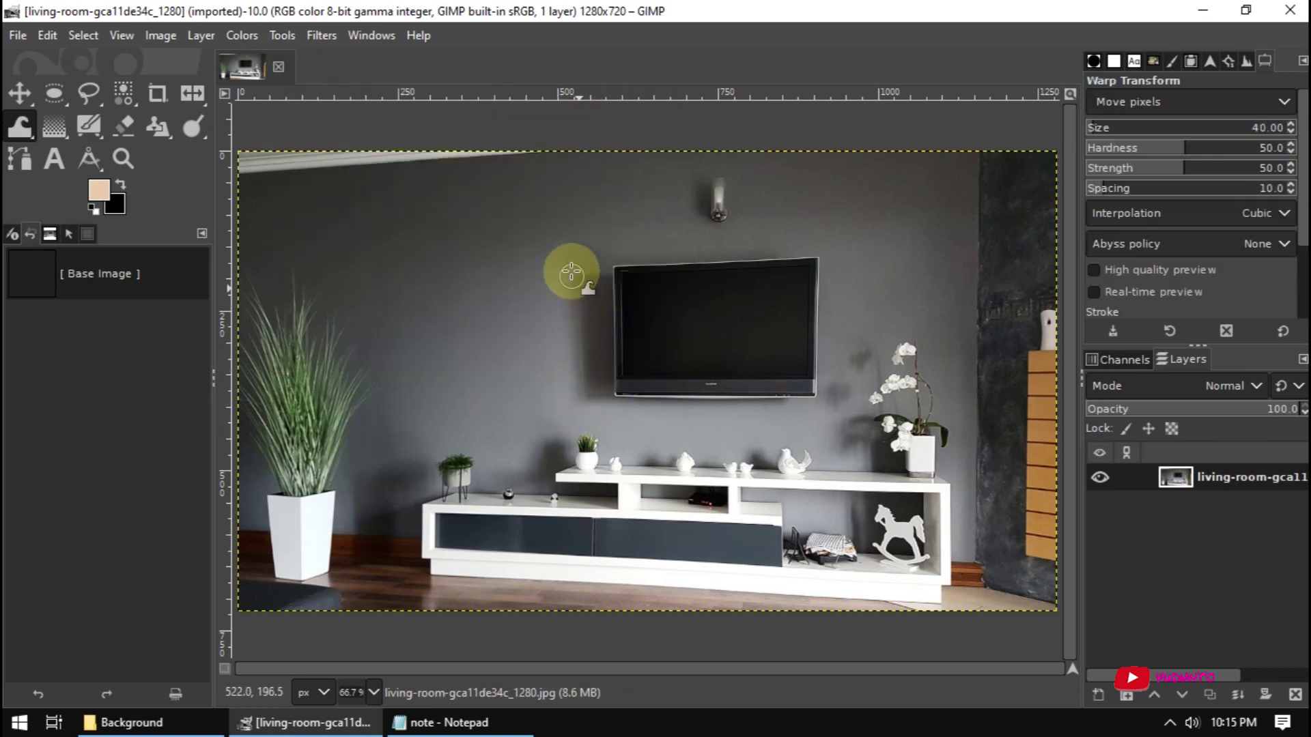
{"action": "left_click_drag", "start_coordinate": [562, 263], "coordinate": [577, 401]}
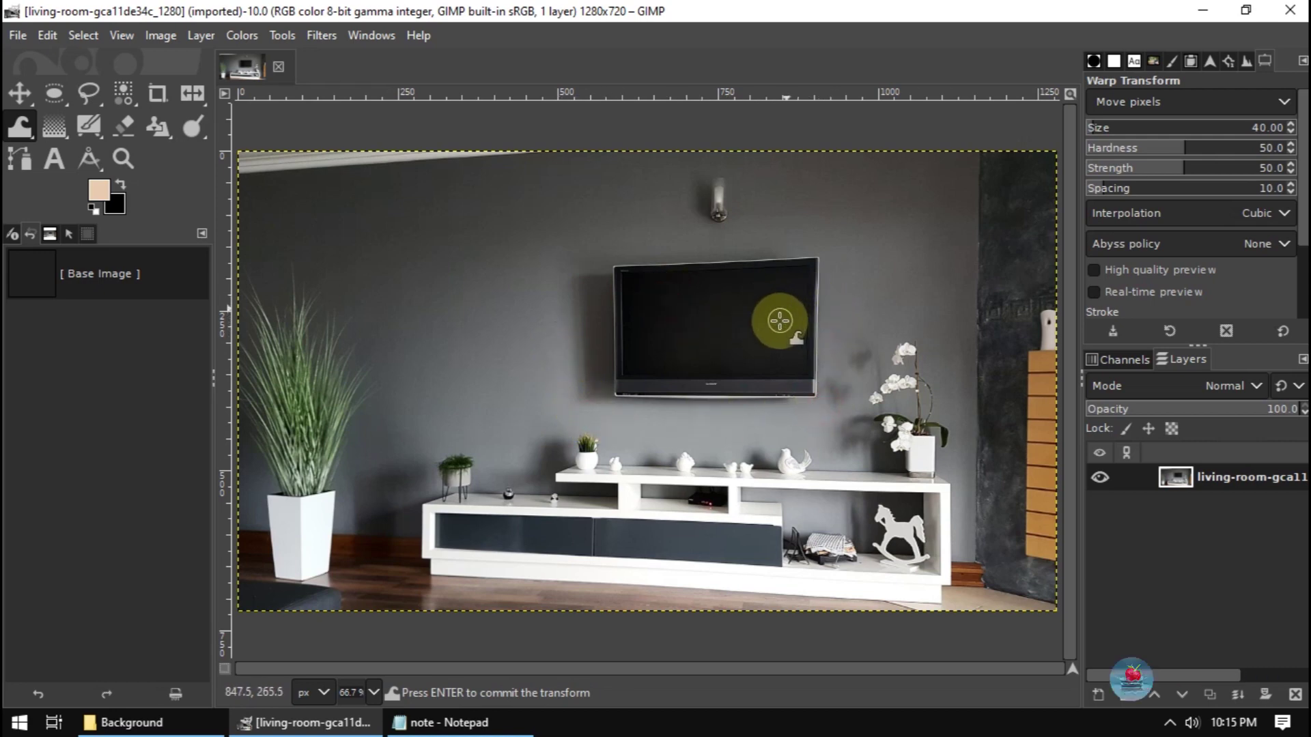
{"action": "left_click_drag", "start_coordinate": [781, 318], "coordinate": [772, 349]}
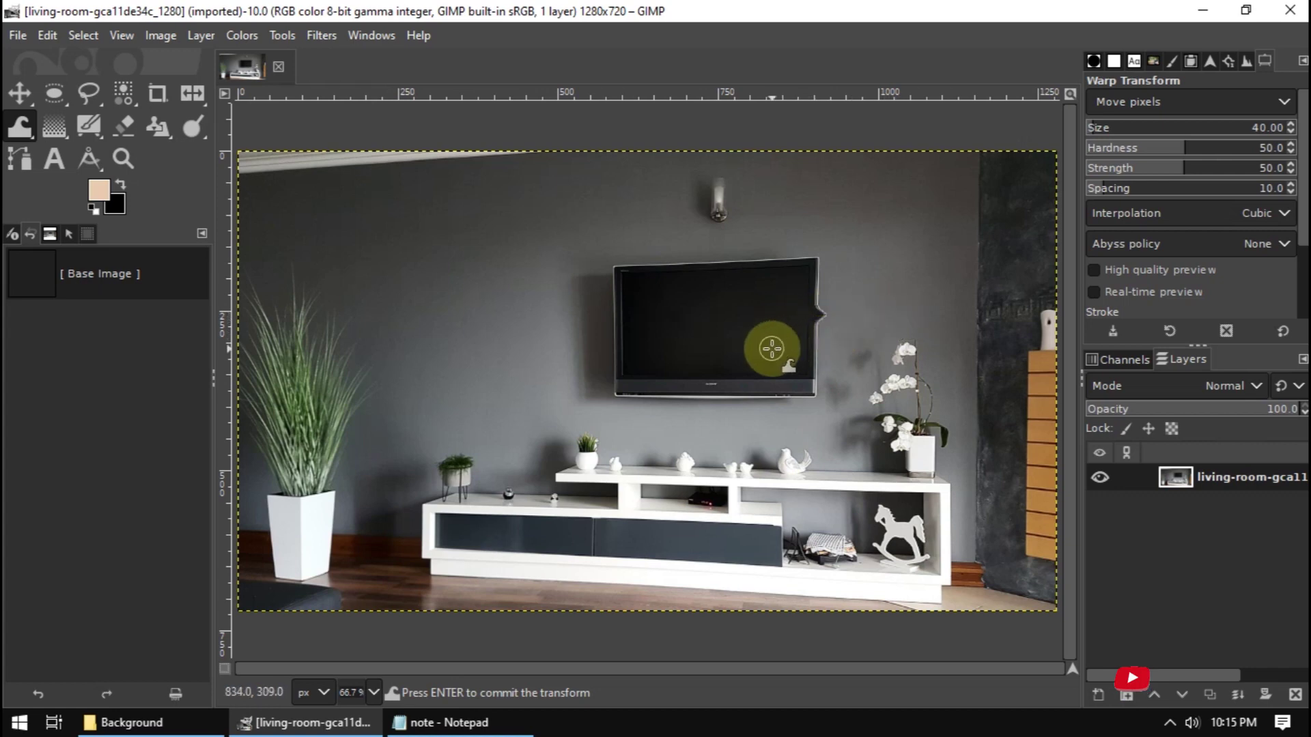
{"action": "mouse_move", "coordinate": [878, 341]}
{"action": "left_mouse_down"}
{"action": "mouse_move", "coordinate": [779, 313]}
{"action": "mouse_move", "coordinate": [864, 284]}
{"action": "mouse_move", "coordinate": [743, 298]}
{"action": "mouse_move", "coordinate": [705, 193]}
{"action": "left_mouse_up"}
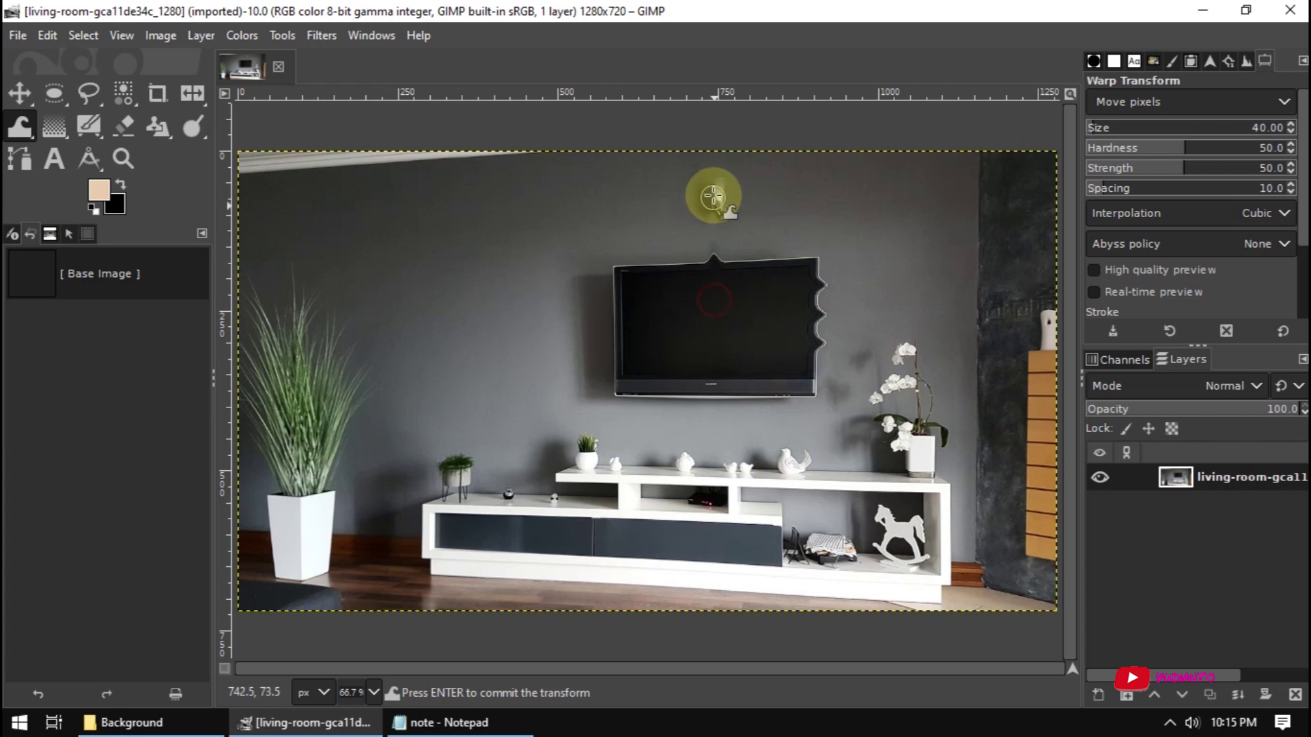
{"action": "left_click_drag", "start_coordinate": [639, 299], "coordinate": [642, 175]}
{"action": "left_click_drag", "start_coordinate": [790, 305], "coordinate": [781, 190]}
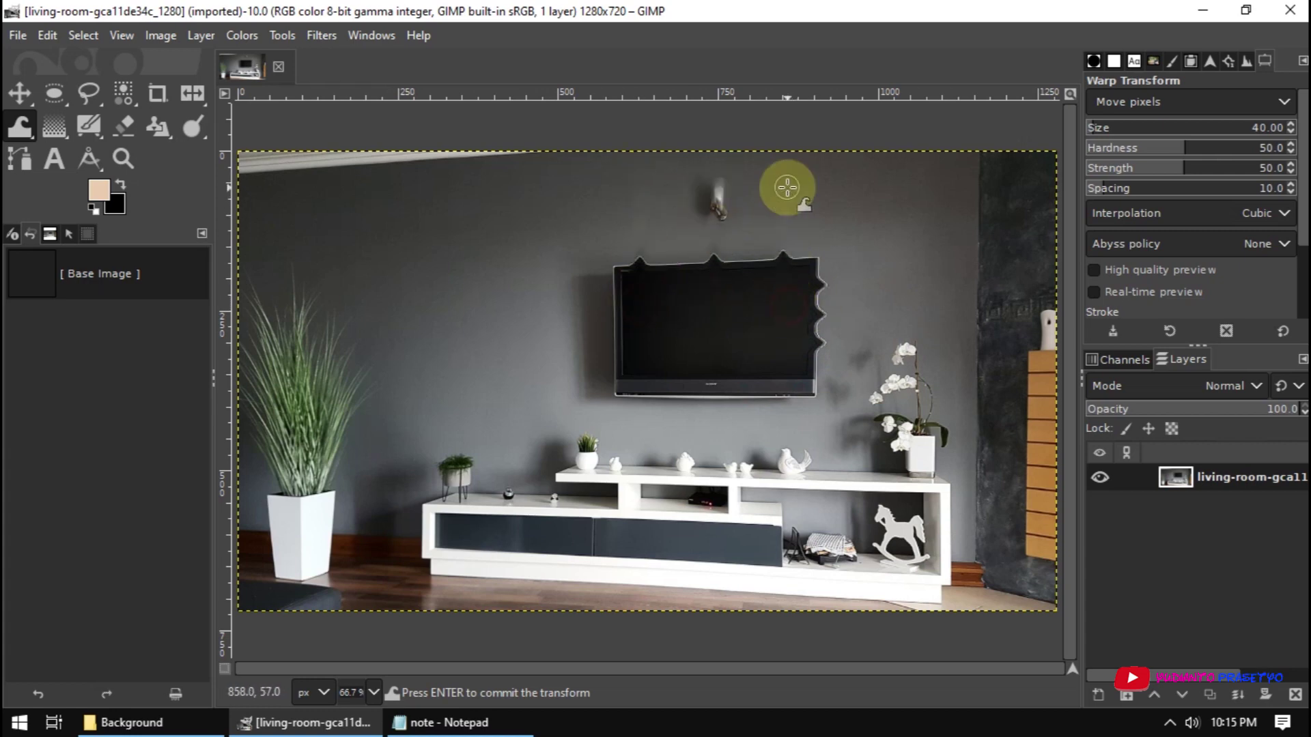
{"action": "mouse_move", "coordinate": [700, 335]}
{"action": "left_mouse_down"}
{"action": "mouse_move", "coordinate": [511, 323]}
{"action": "mouse_move", "coordinate": [473, 357]}
{"action": "left_mouse_up"}
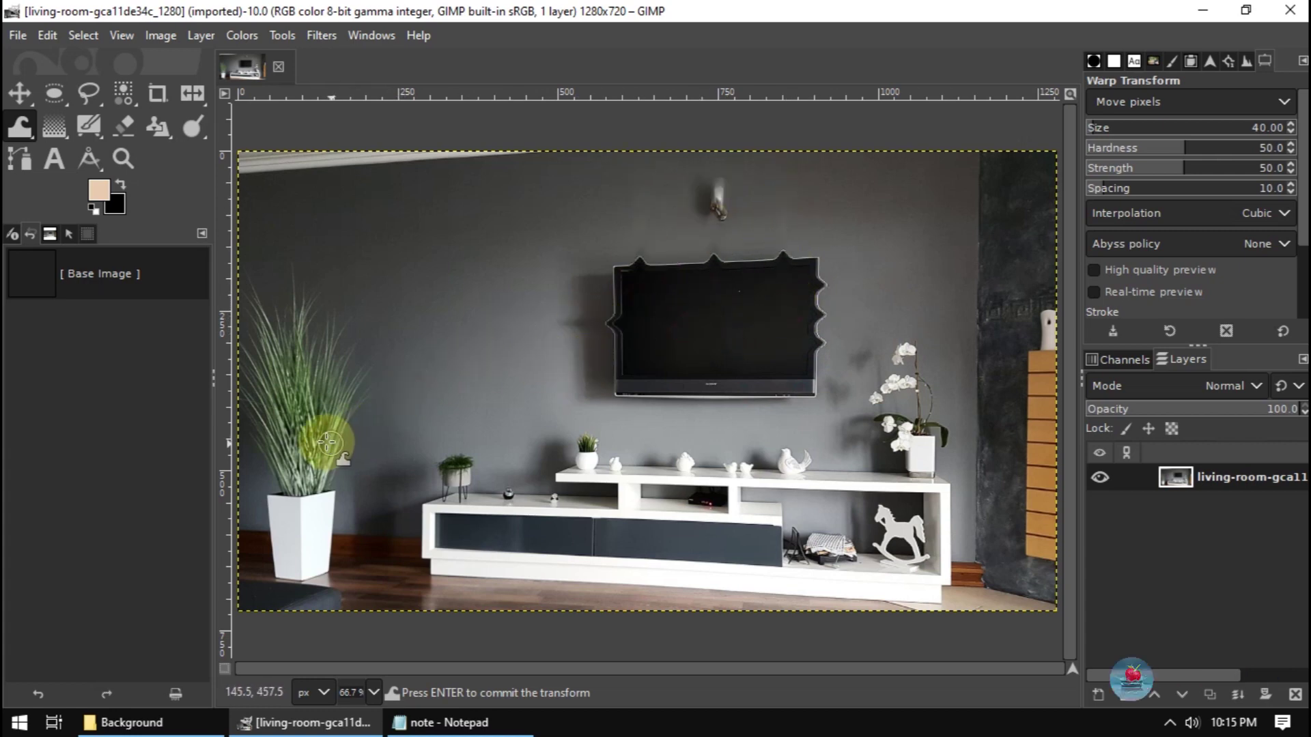
Smear the potted plant's leaves and add a final warp along the TV's left edge.
{"action": "mouse_move", "coordinate": [322, 390]}
{"action": "left_mouse_down"}
{"action": "mouse_move", "coordinate": [342, 267]}
{"action": "mouse_move", "coordinate": [294, 280]}
{"action": "left_mouse_up"}
{"action": "mouse_move", "coordinate": [278, 385]}
{"action": "left_mouse_down"}
{"action": "mouse_move", "coordinate": [255, 295]}
{"action": "mouse_move", "coordinate": [320, 367]}
{"action": "mouse_move", "coordinate": [320, 393]}
{"action": "mouse_move", "coordinate": [341, 295]}
{"action": "left_mouse_up"}
{"action": "mouse_move", "coordinate": [341, 295]}
{"action": "left_mouse_down"}
{"action": "mouse_move", "coordinate": [303, 382]}
{"action": "mouse_move", "coordinate": [290, 323]}
{"action": "mouse_move", "coordinate": [293, 382]}
{"action": "mouse_move", "coordinate": [341, 410]}
{"action": "mouse_move", "coordinate": [354, 328]}
{"action": "mouse_move", "coordinate": [365, 364]}
{"action": "mouse_move", "coordinate": [350, 328]}
{"action": "mouse_move", "coordinate": [293, 366]}
{"action": "mouse_move", "coordinate": [293, 351]}
{"action": "mouse_move", "coordinate": [297, 376]}
{"action": "left_mouse_up"}
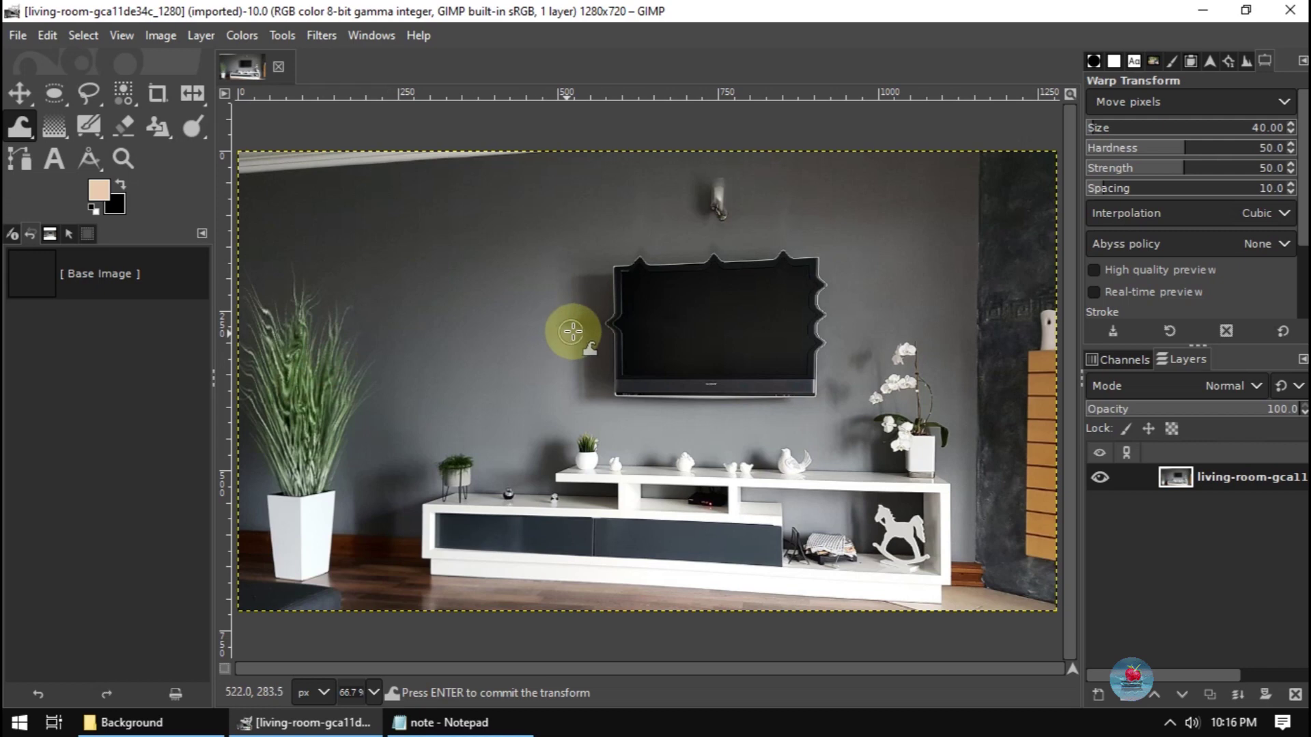
{"action": "left_click_drag", "start_coordinate": [549, 324], "coordinate": [601, 320]}
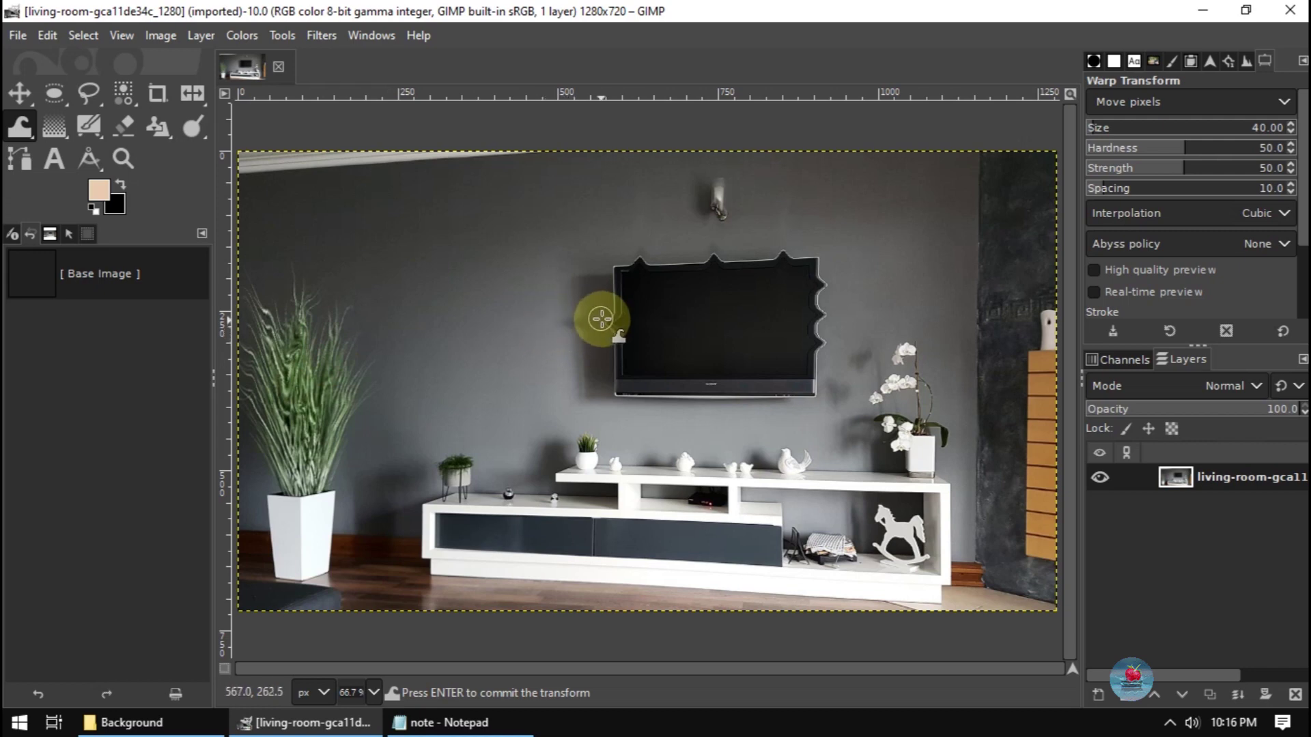
{"action": "left_click", "coordinate": [282, 34]}
{"action": "left_click", "coordinate": [205, 728]}
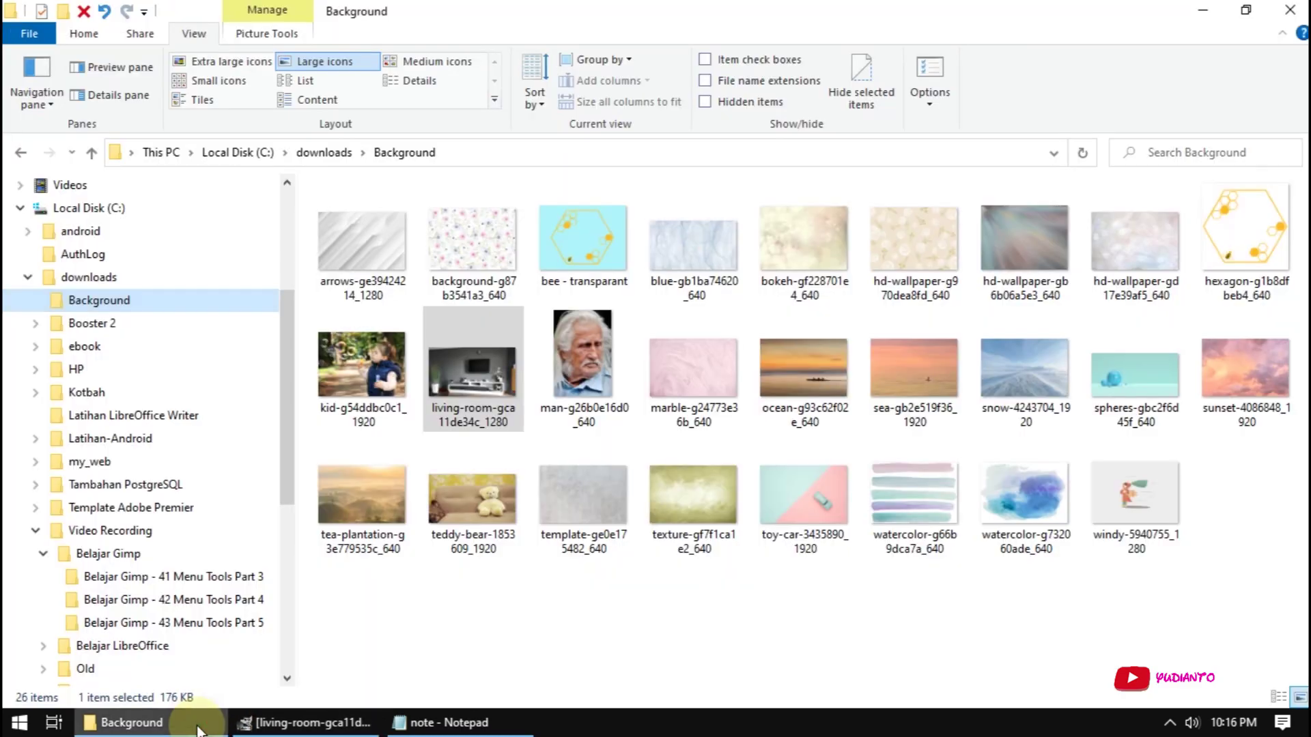
{"action": "left_click", "coordinate": [197, 727]}
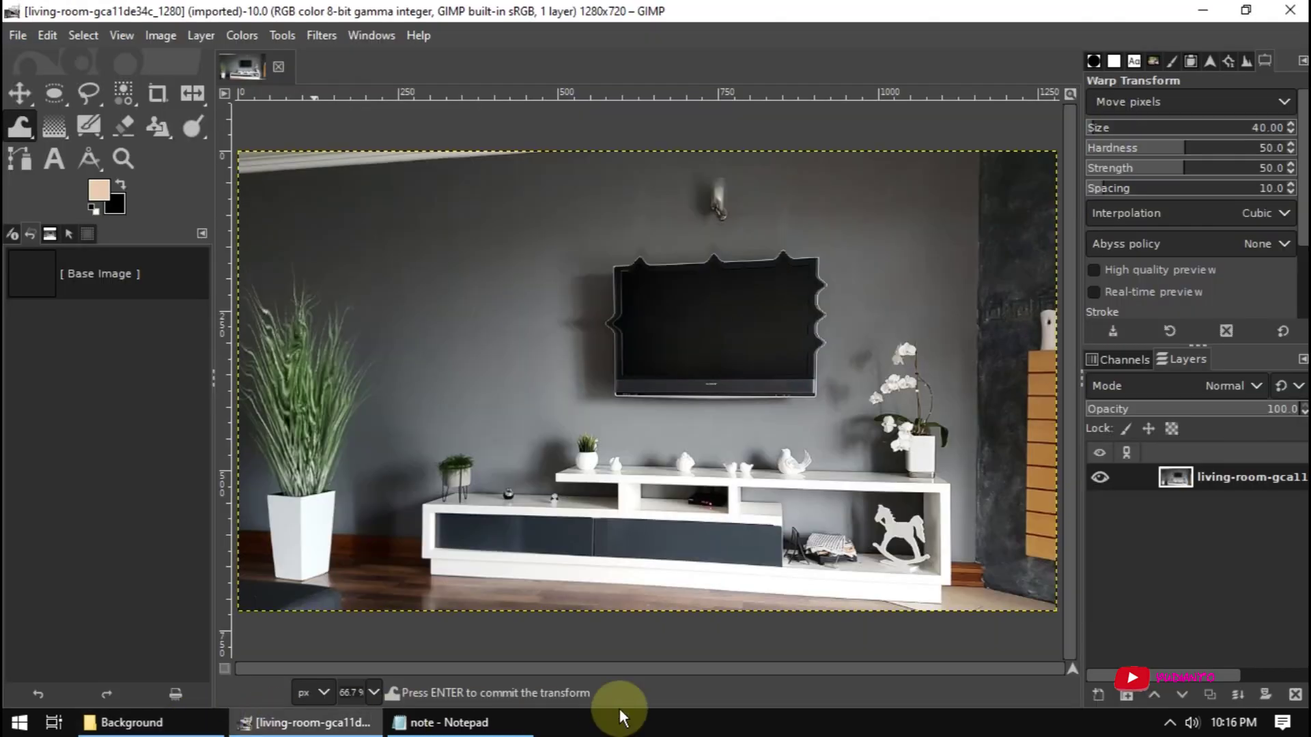